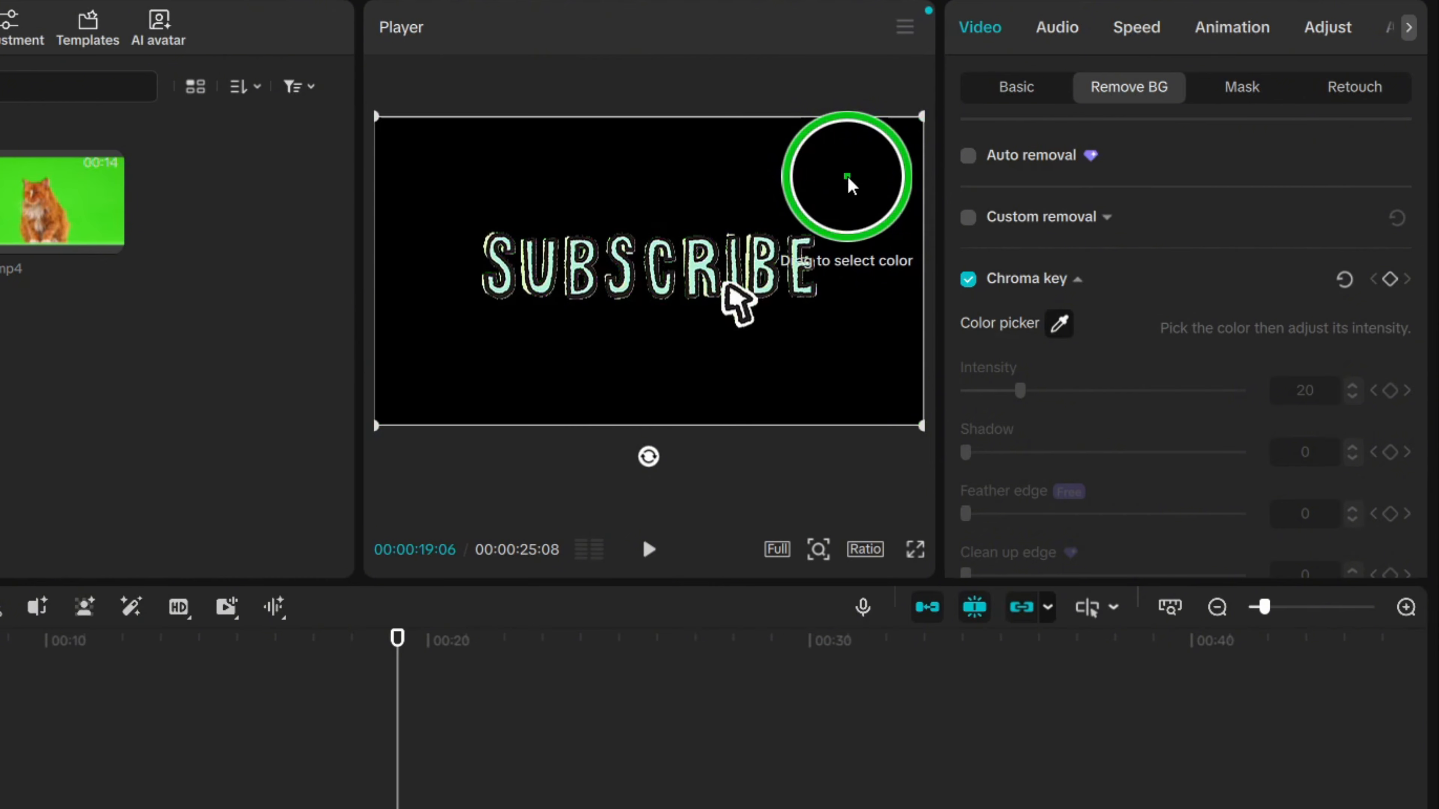
Sample the green background of subscribe.mp4 for its chroma key and overlay the clip above the landscape footage, starting at 00:00:00:24.
click(849, 181)
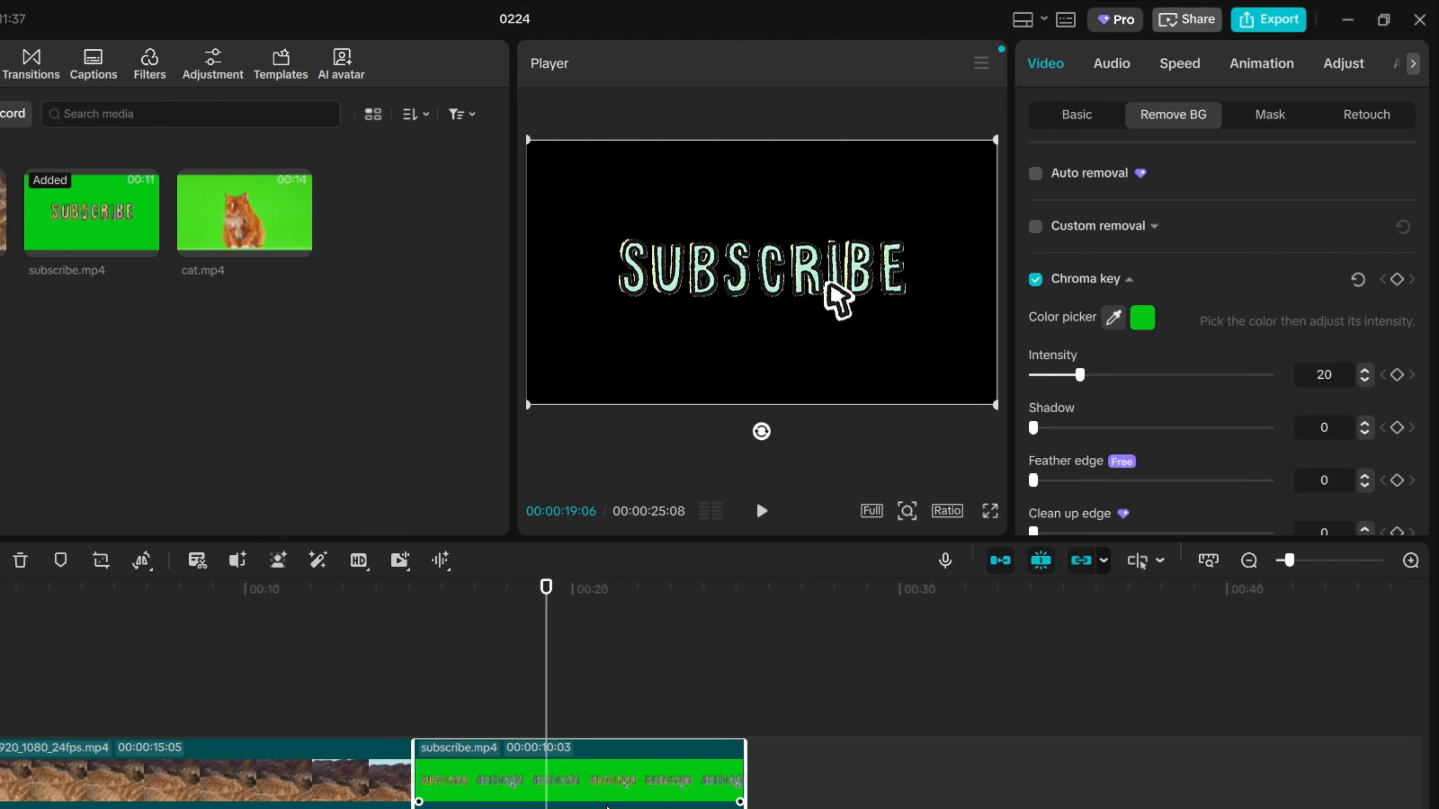
drag(619, 781, 202, 710)
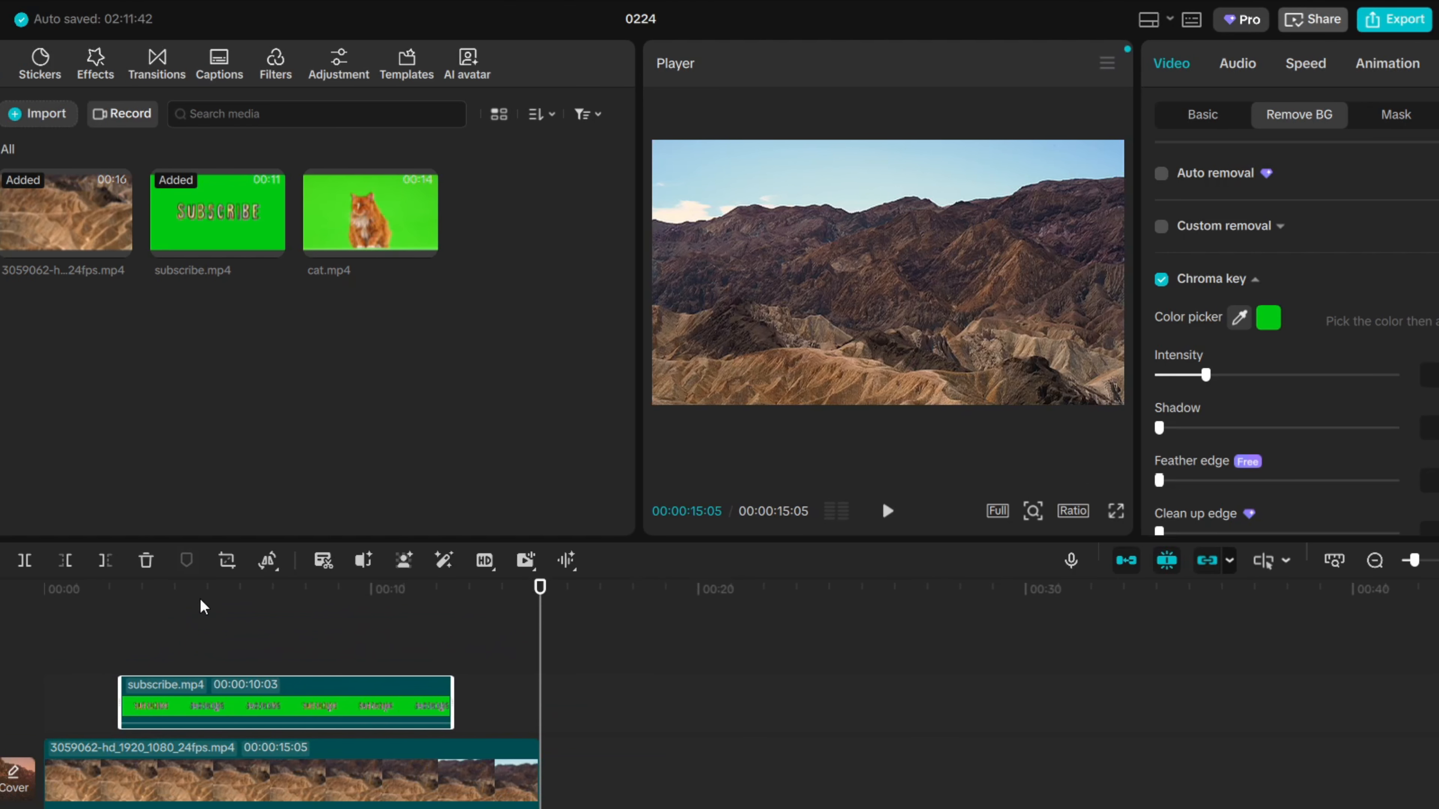
drag(200, 599, 55, 601)
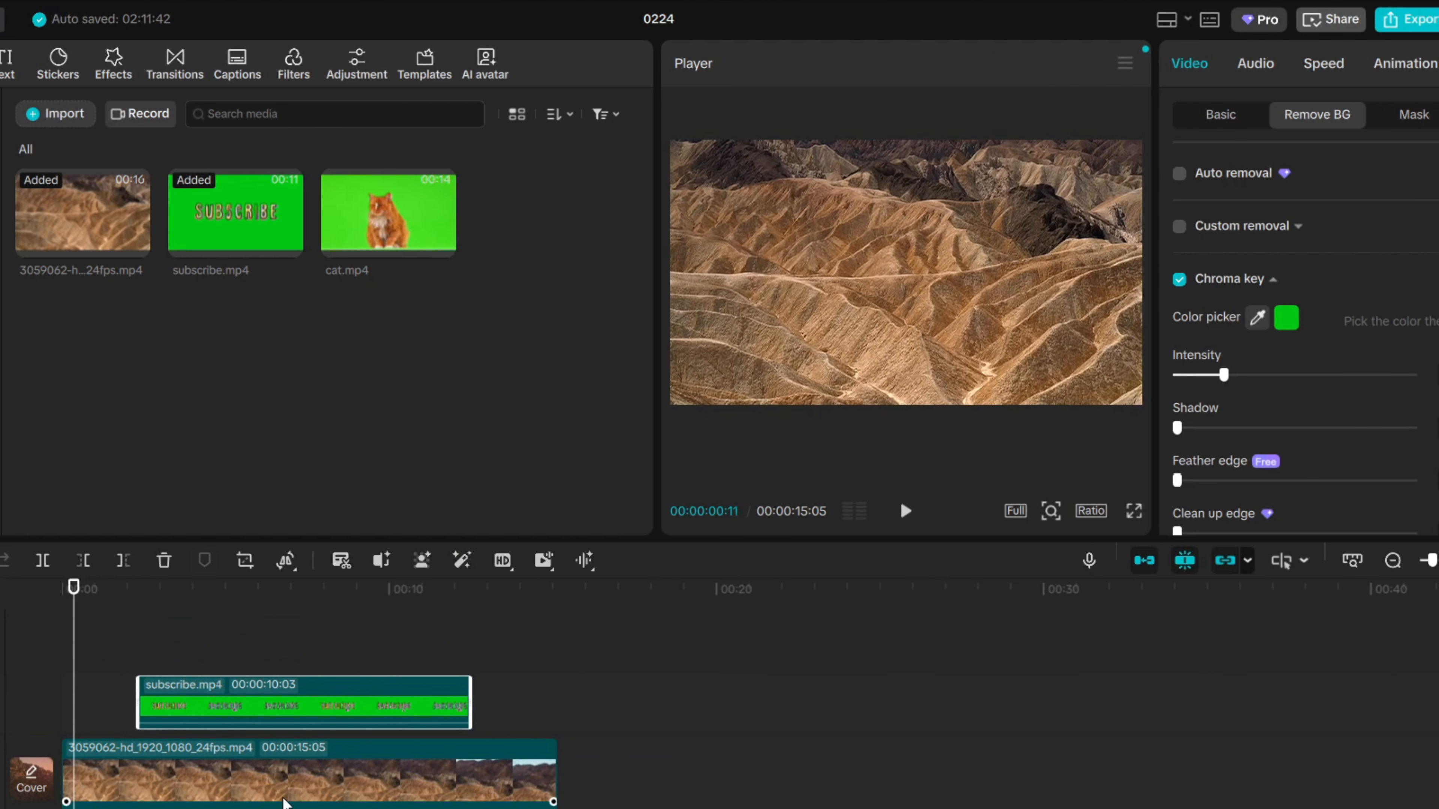
drag(226, 695, 150, 678)
Shrink the SUBSCRIBE overlay to less than half its size and place it in the frame's lower-left corner, at about X -1078, Y -705.
key(space)
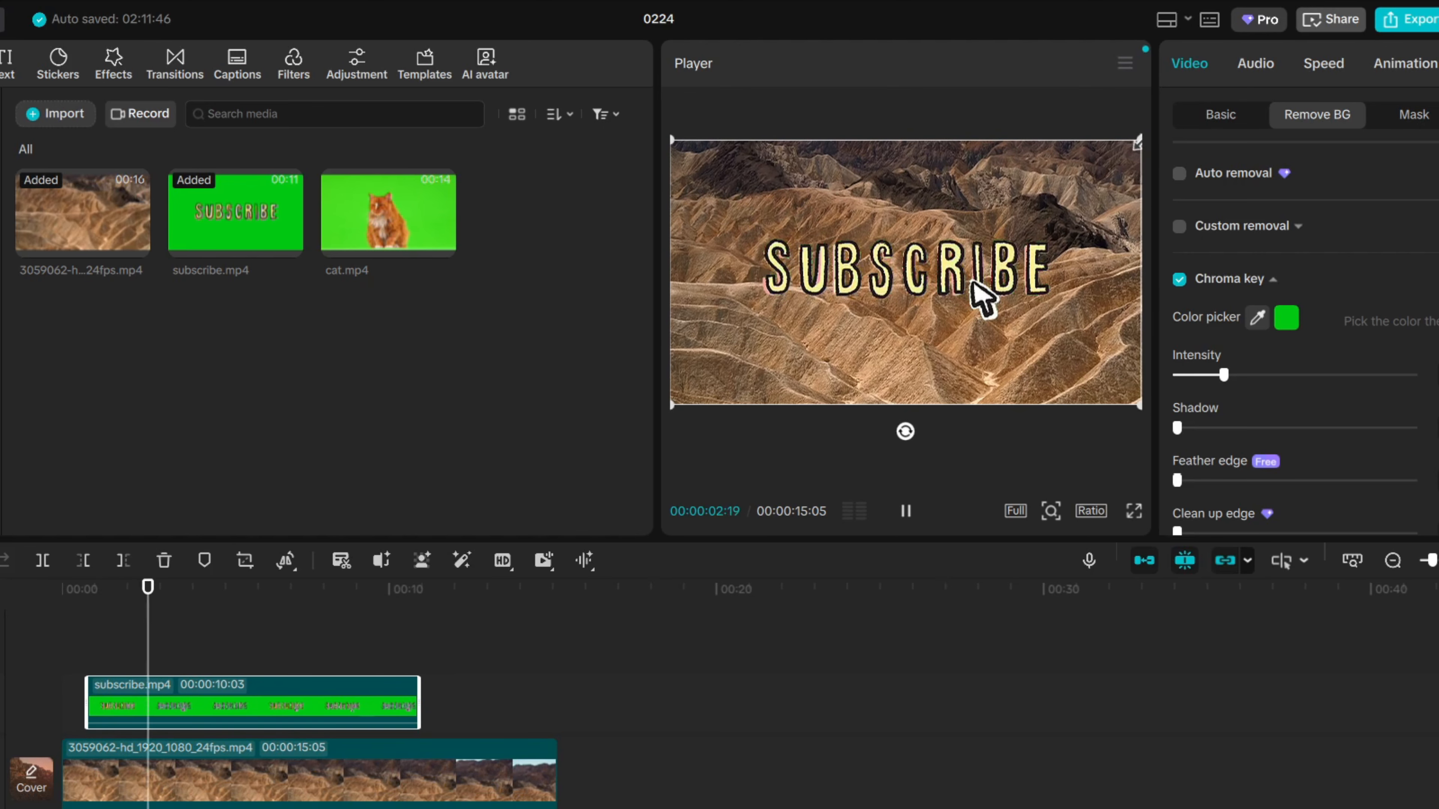
drag(1137, 143, 957, 245)
drag(1019, 206, 1008, 214)
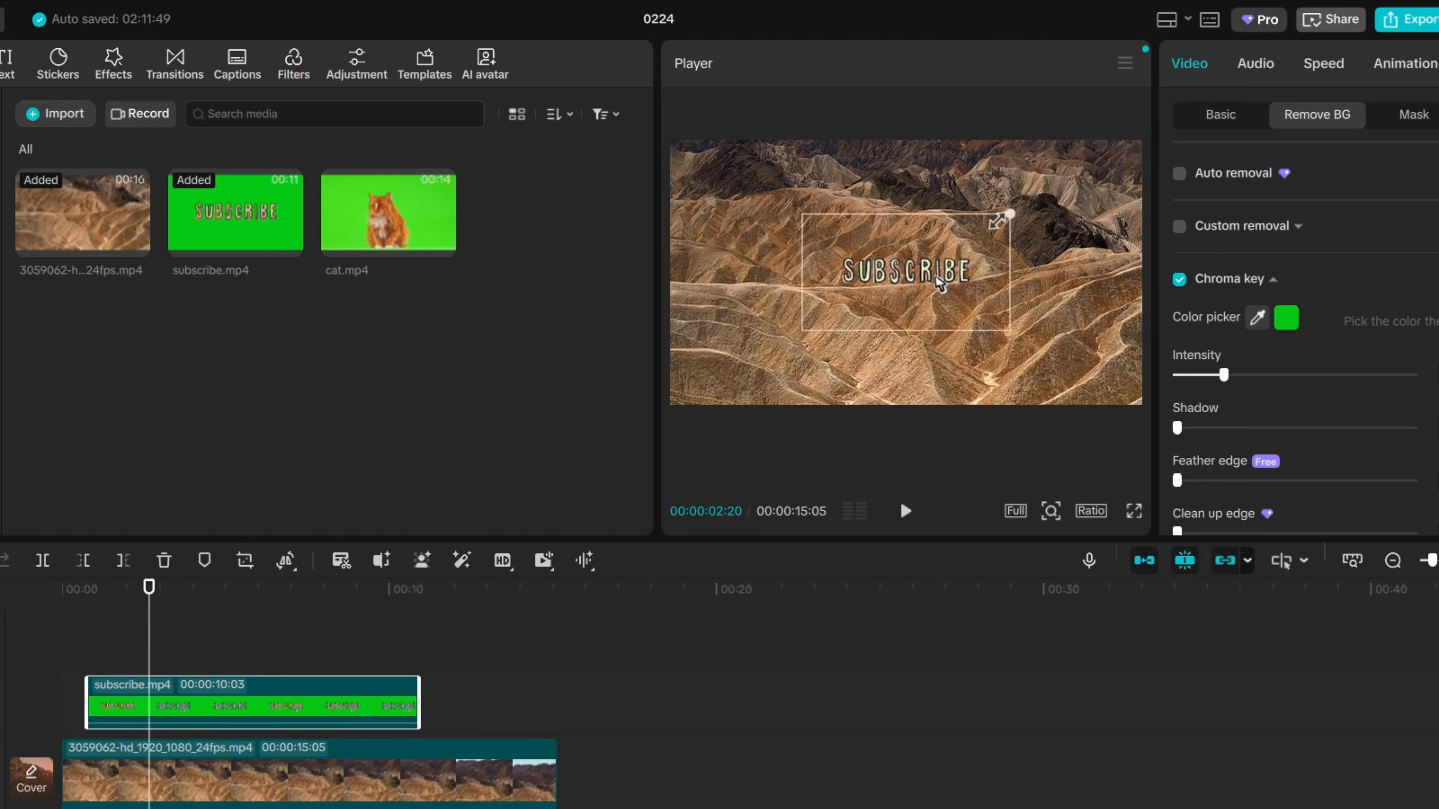
drag(934, 244, 807, 378)
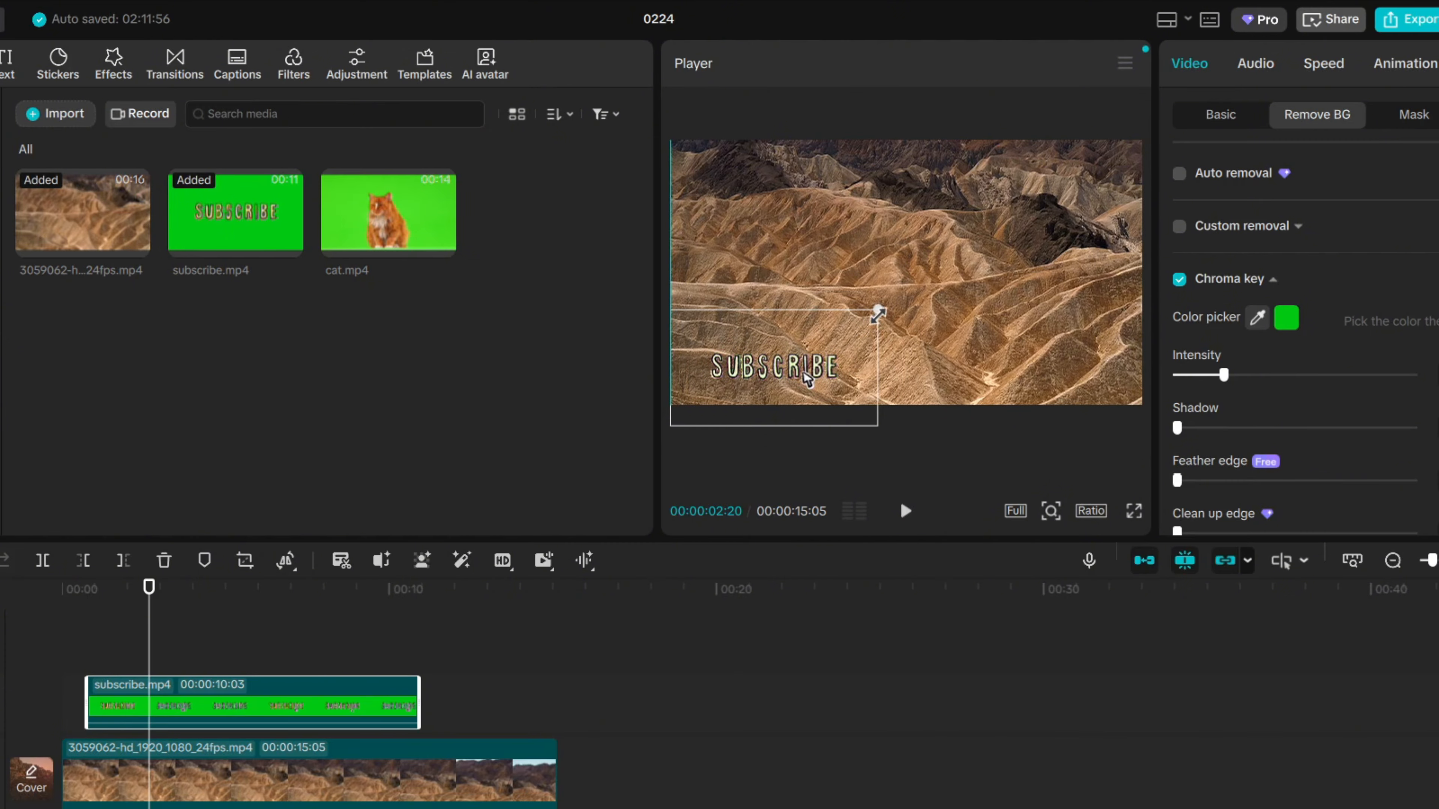
mouse_move(875, 312)
mouse_down()
mouse_move(865, 319)
mouse_move(876, 310)
mouse_up()
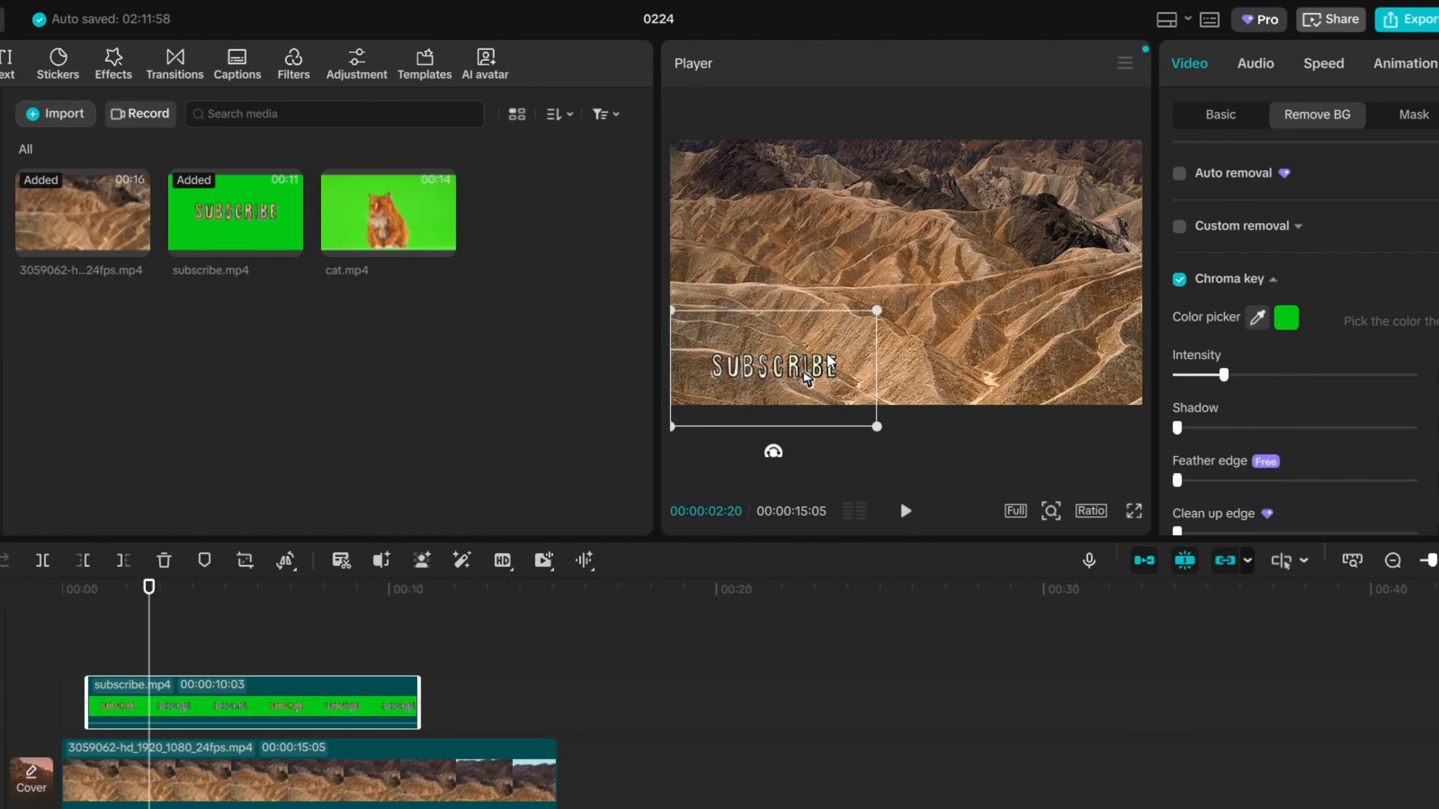
drag(826, 355, 827, 346)
Add opacity keyframes at 100% to the subscribe overlay at its start, 00:00:00:24, and at 00:00:02:16.
click(1240, 116)
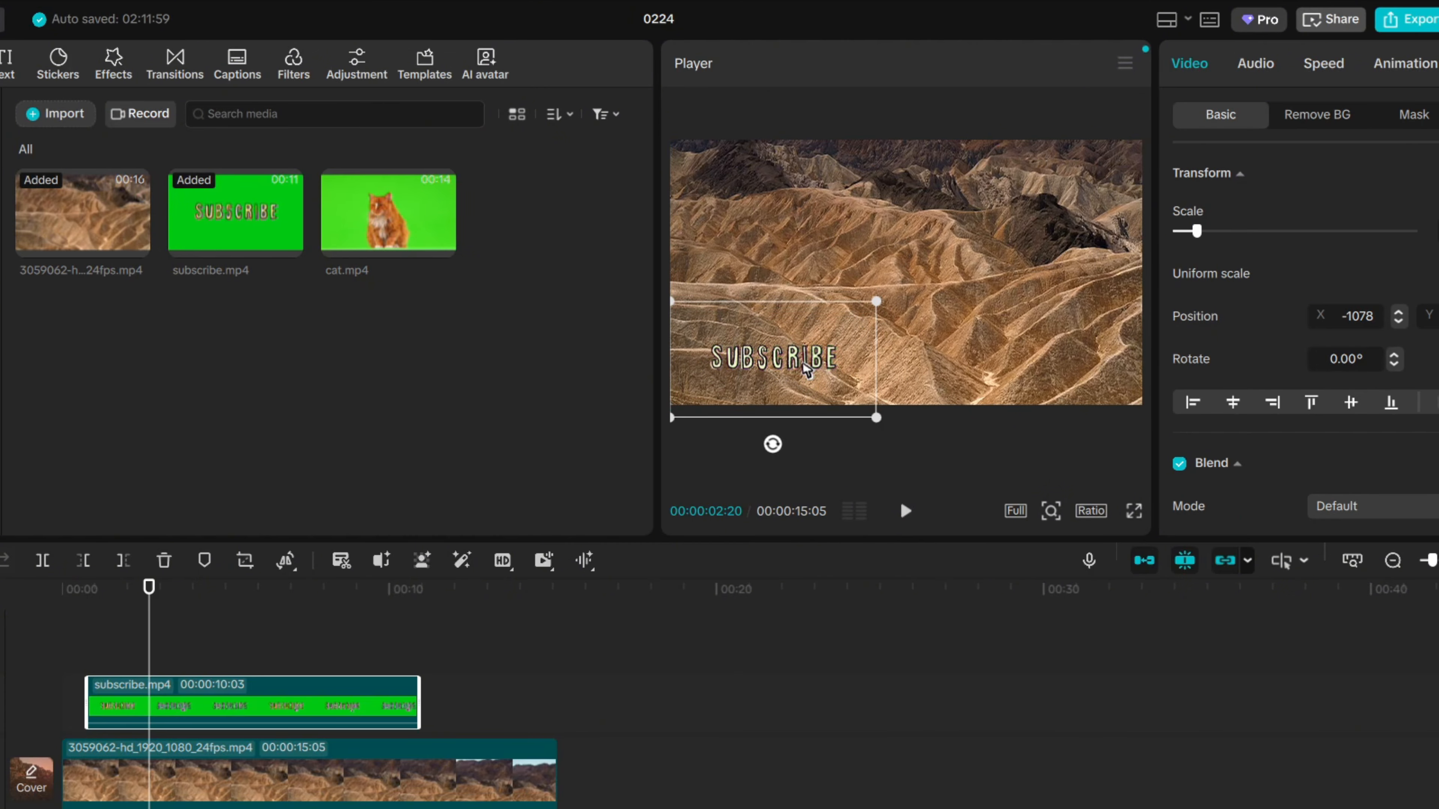
drag(149, 588, 88, 588)
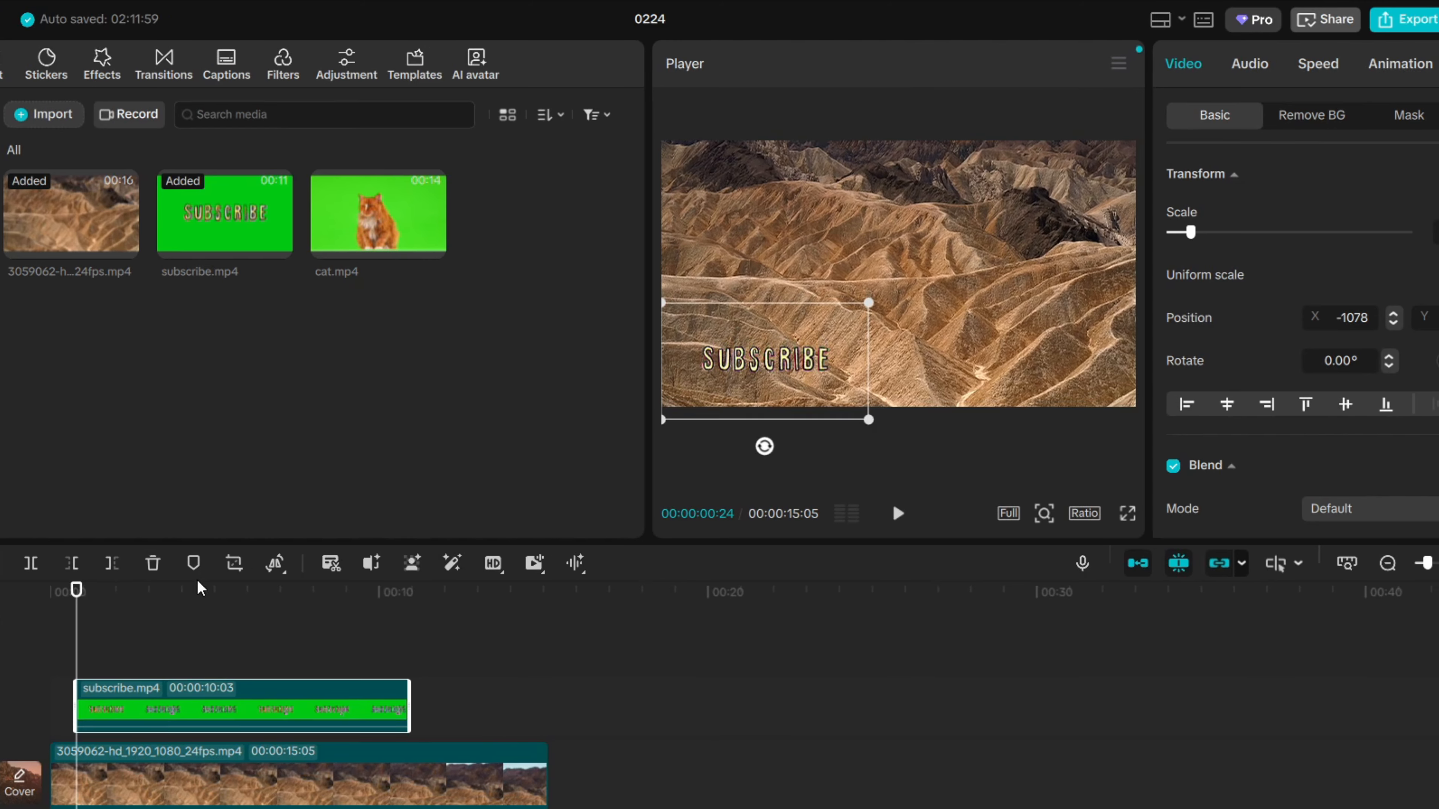
scroll(1437, 333, down, 2)
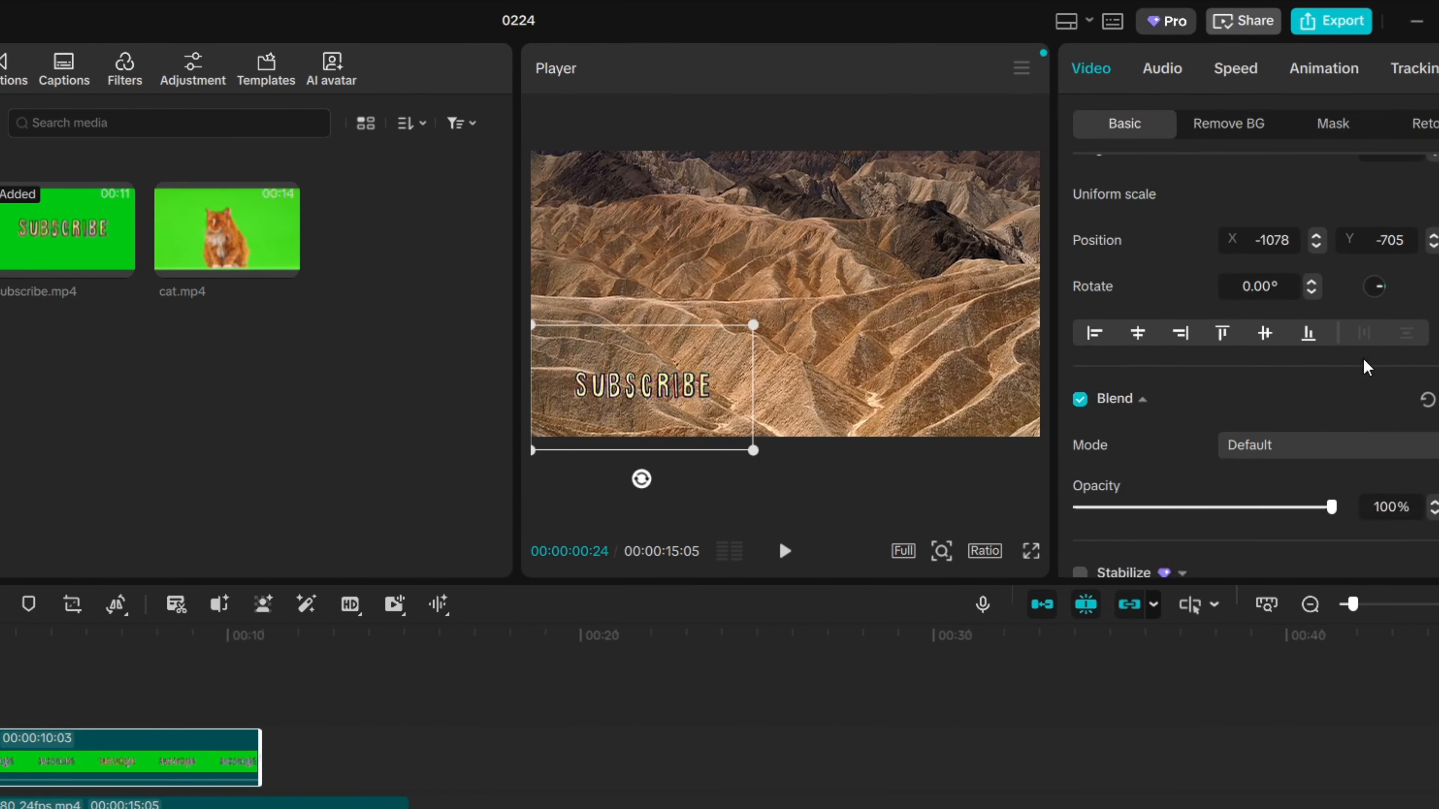
scroll(1367, 368, down, 3)
scroll(1351, 374, up, 4)
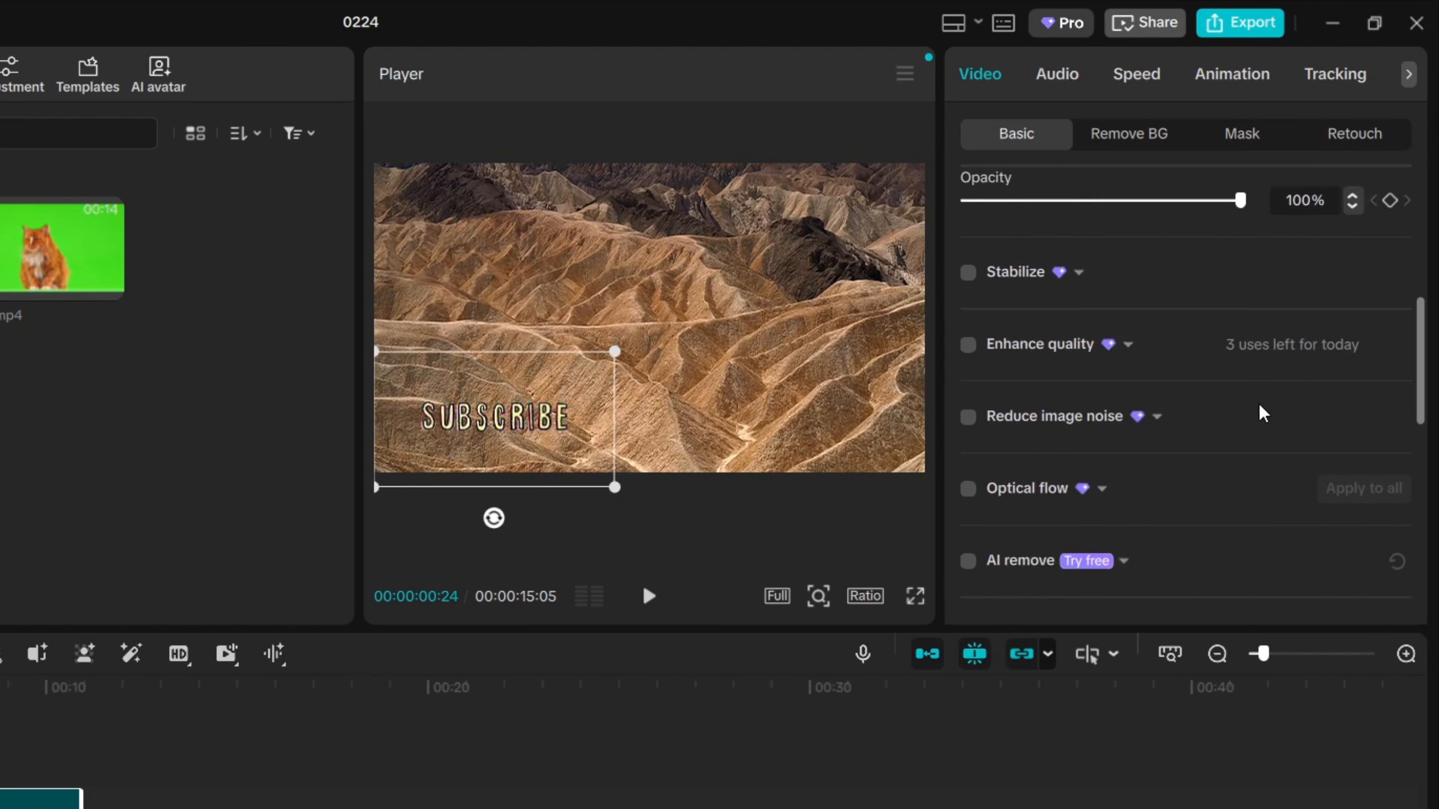
scroll(1257, 415, up, 2)
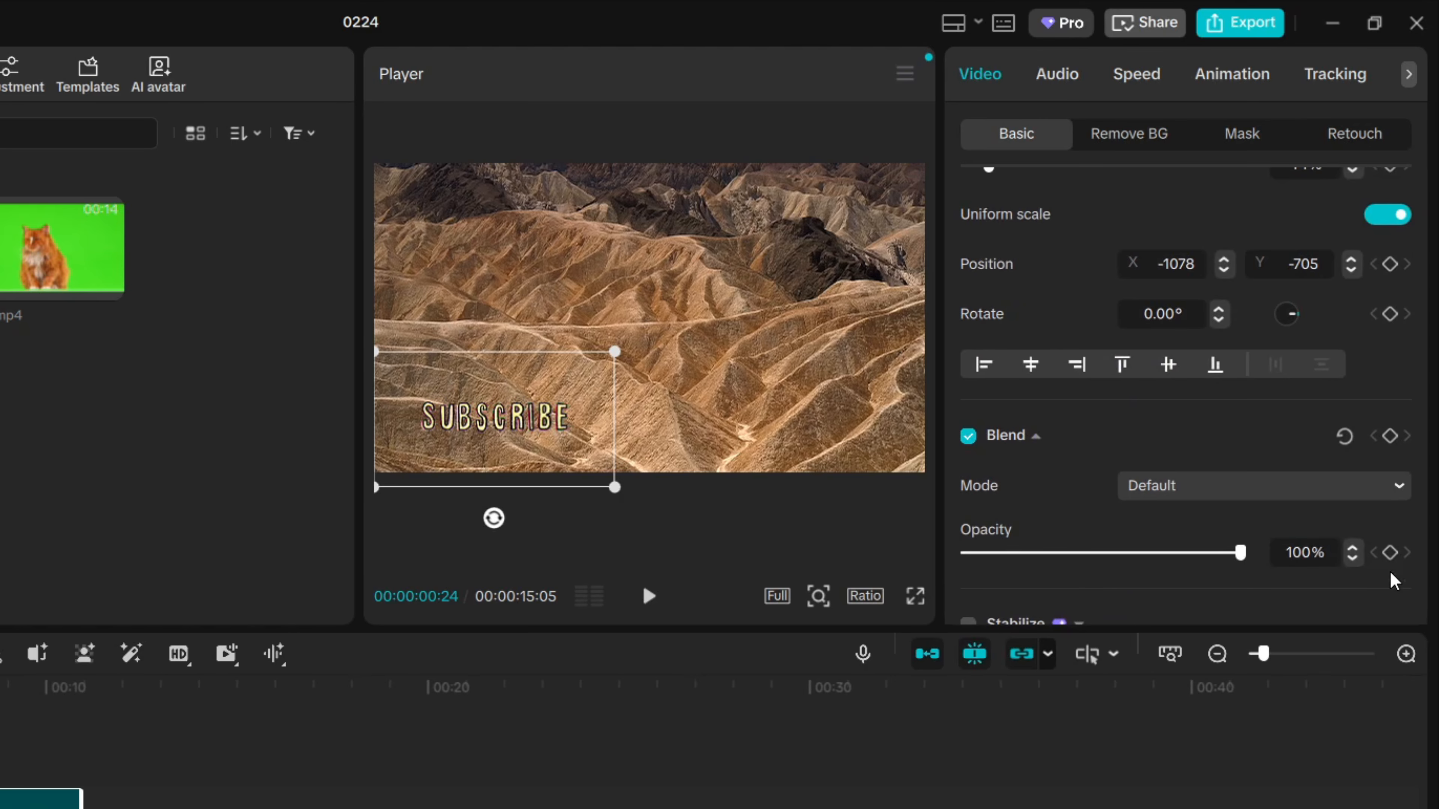
click(1385, 557)
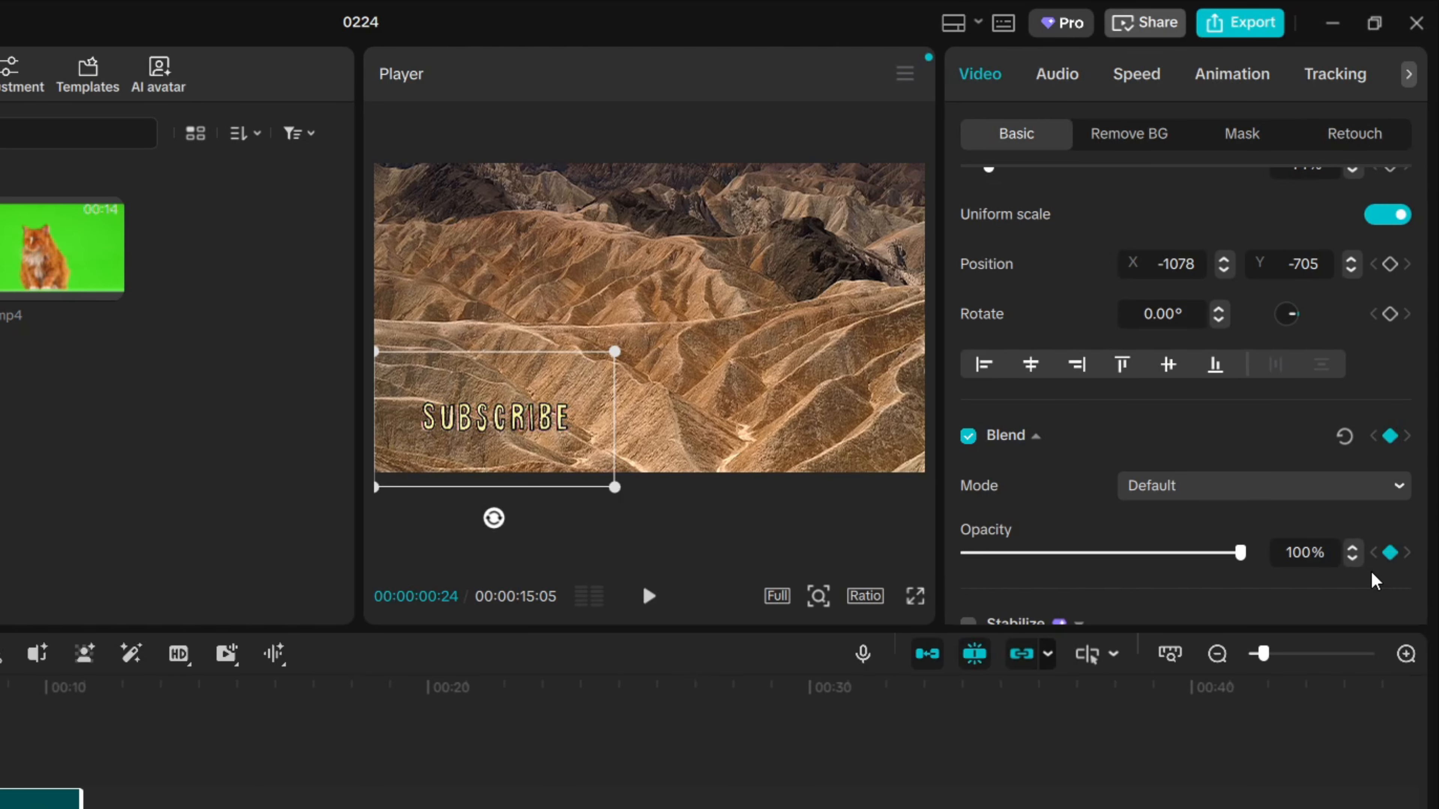
key(space)
key(space)
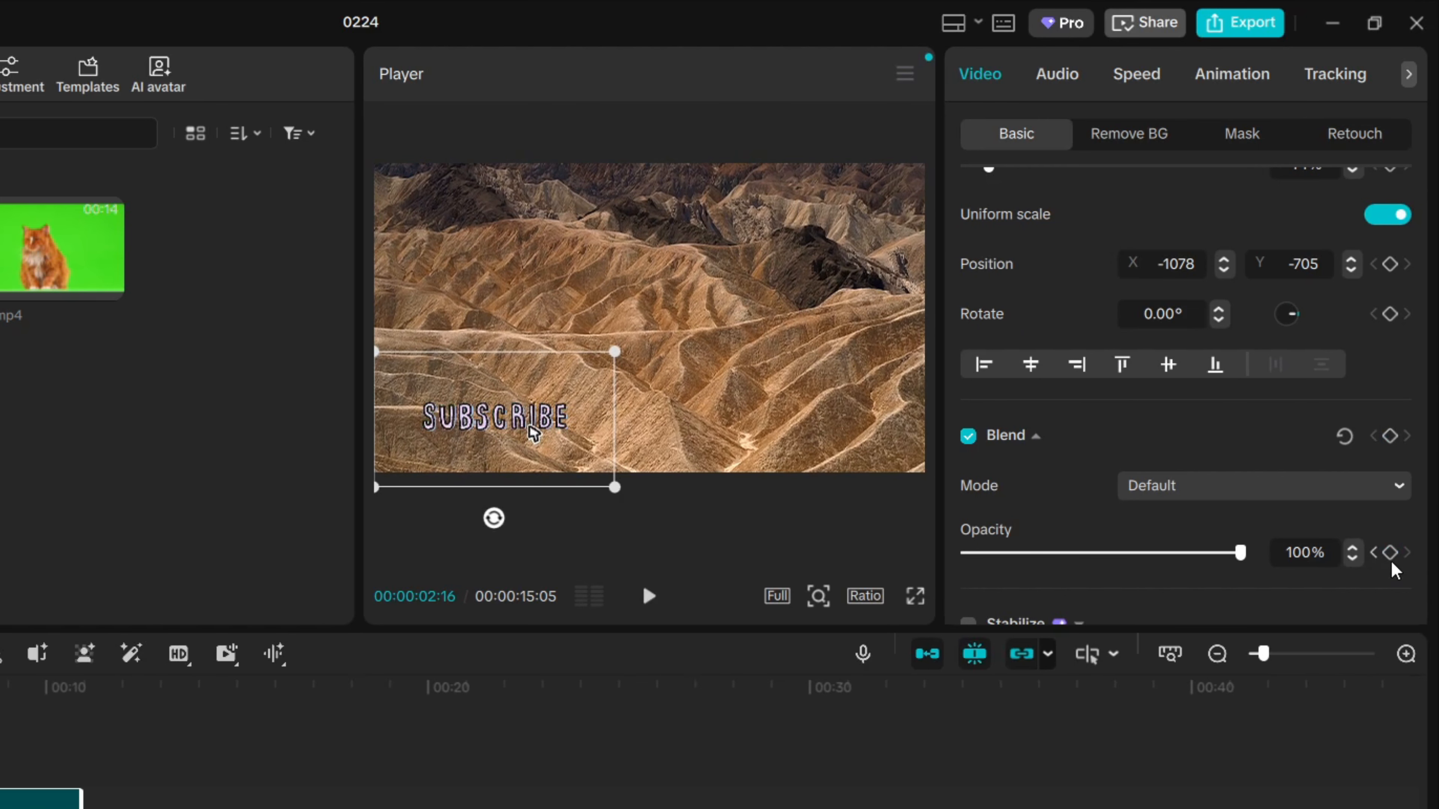
click(1394, 557)
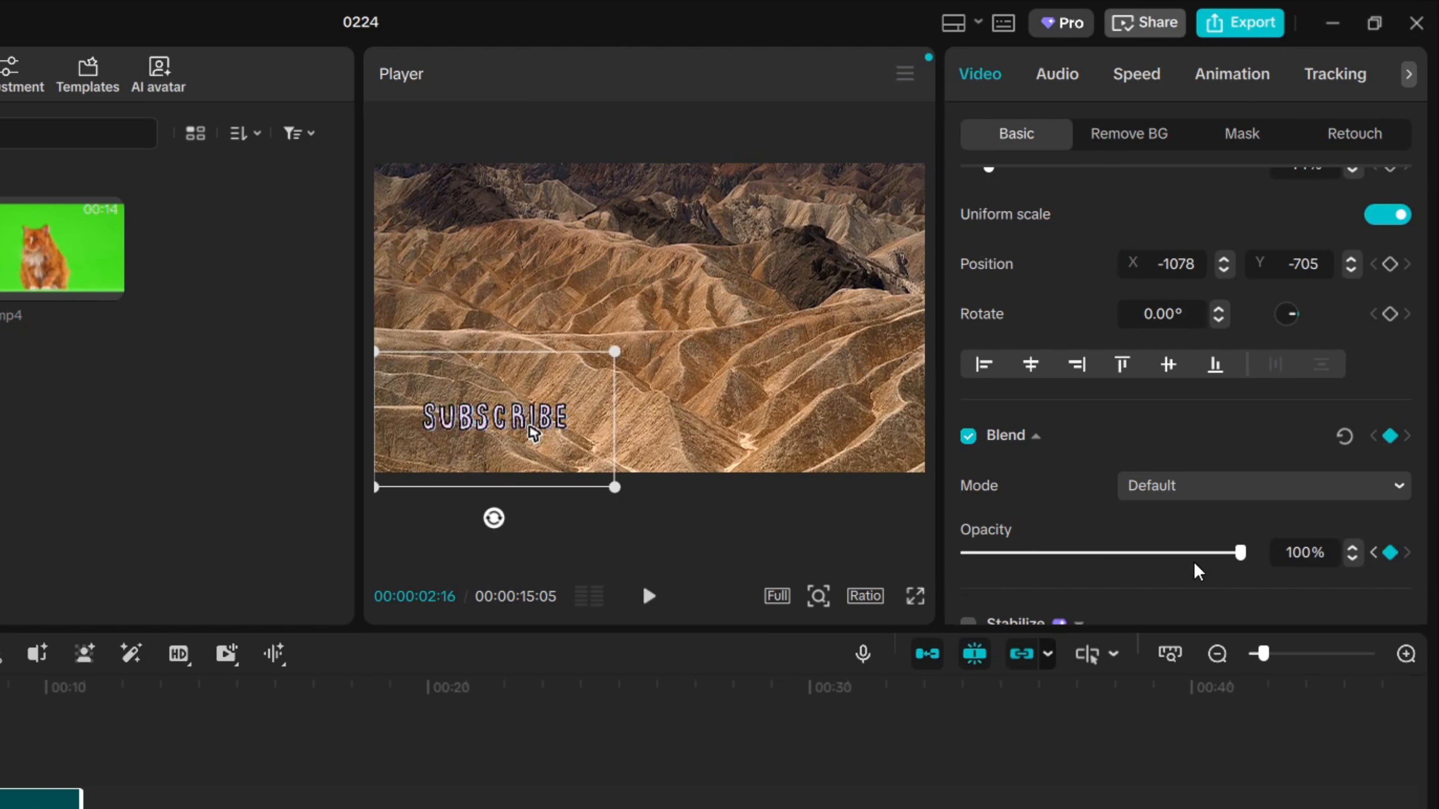
Set the opacity at the subscribe overlay's first keyframe to 0% and play back the fade-in.
click(1375, 560)
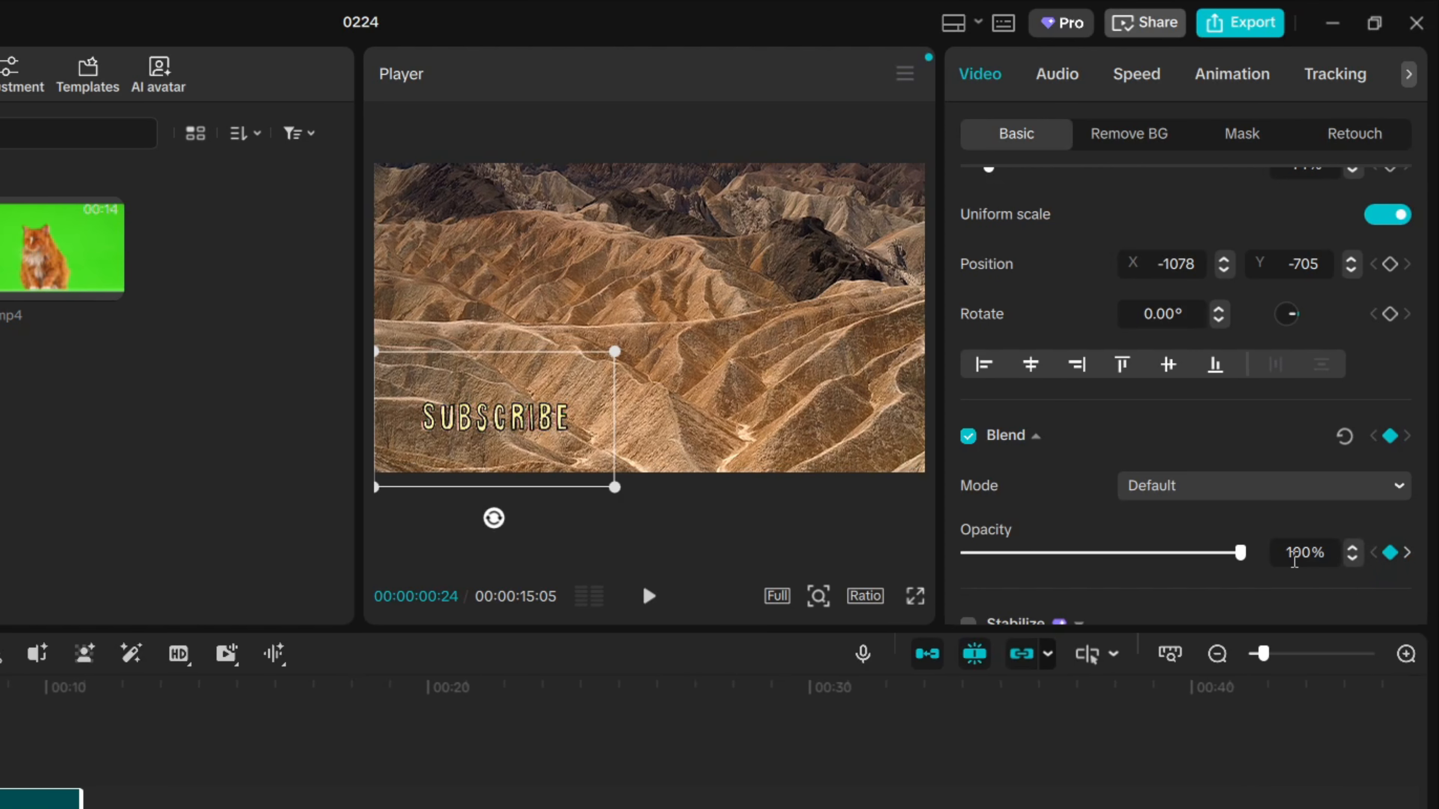
drag(1240, 553, 935, 568)
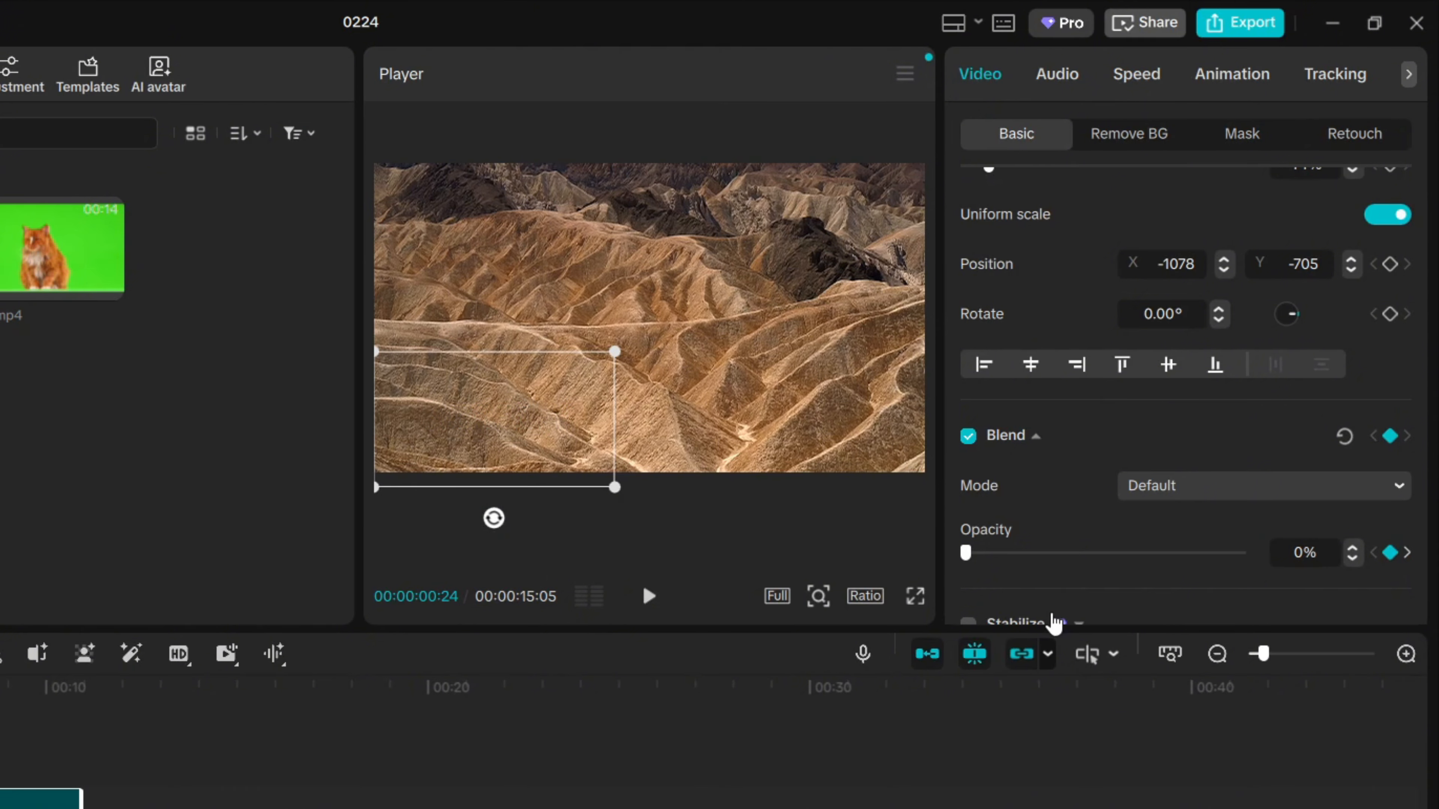
key(space)
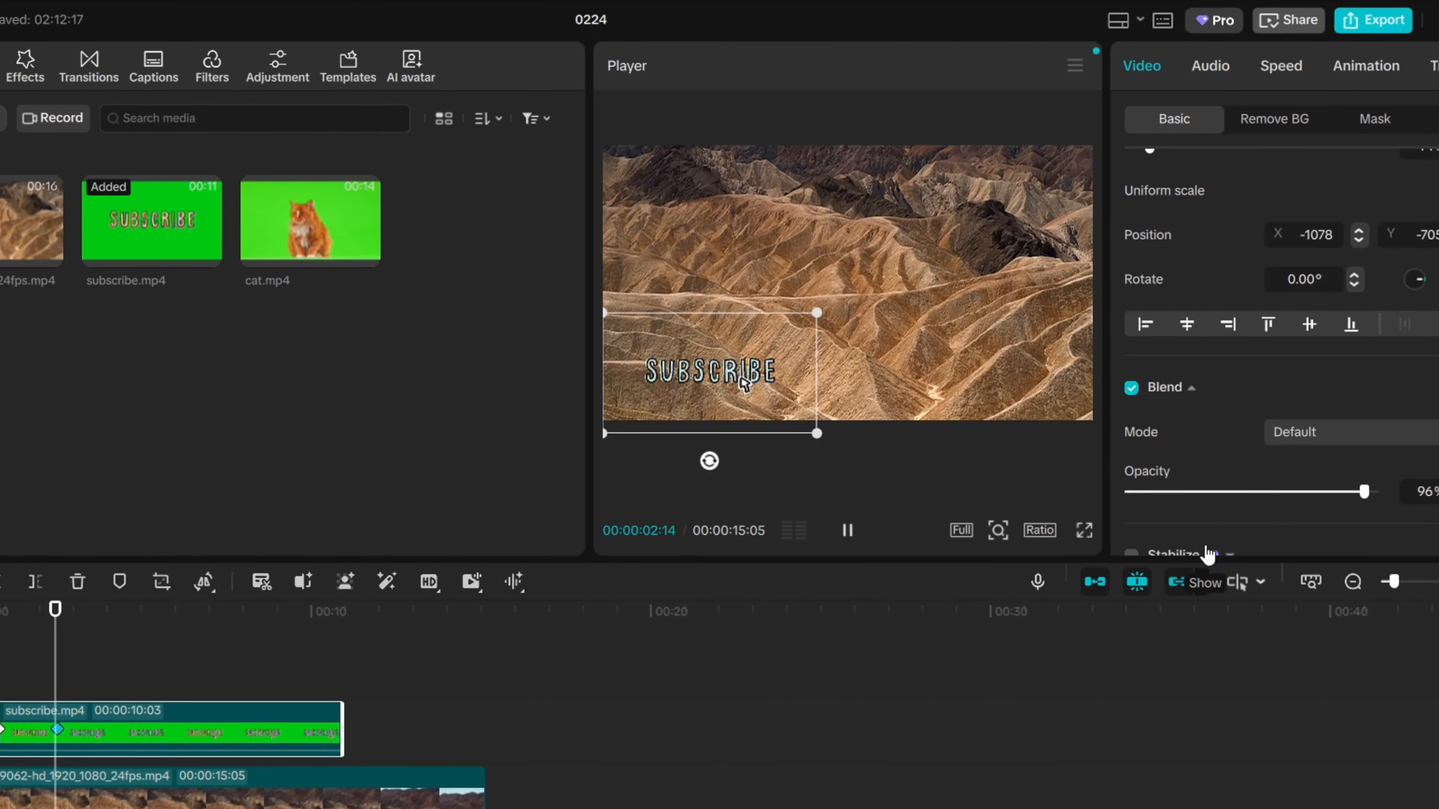
key(space)
Add overlay opacity keyframes of 100% at 00:00:09:18 and 0% at 00:00:10:27, and play the clip back from near its start.
click(340, 634)
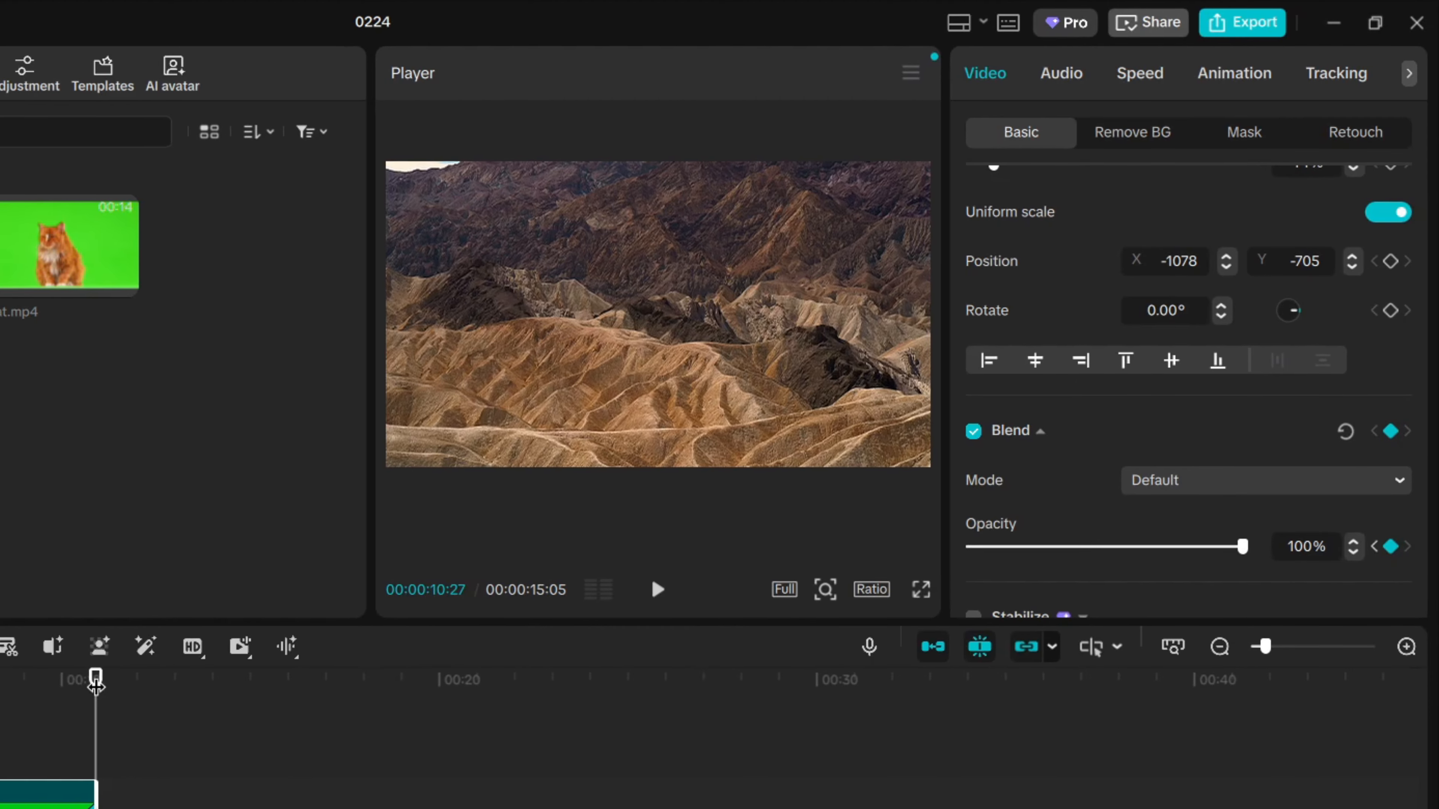
drag(96, 680, 49, 680)
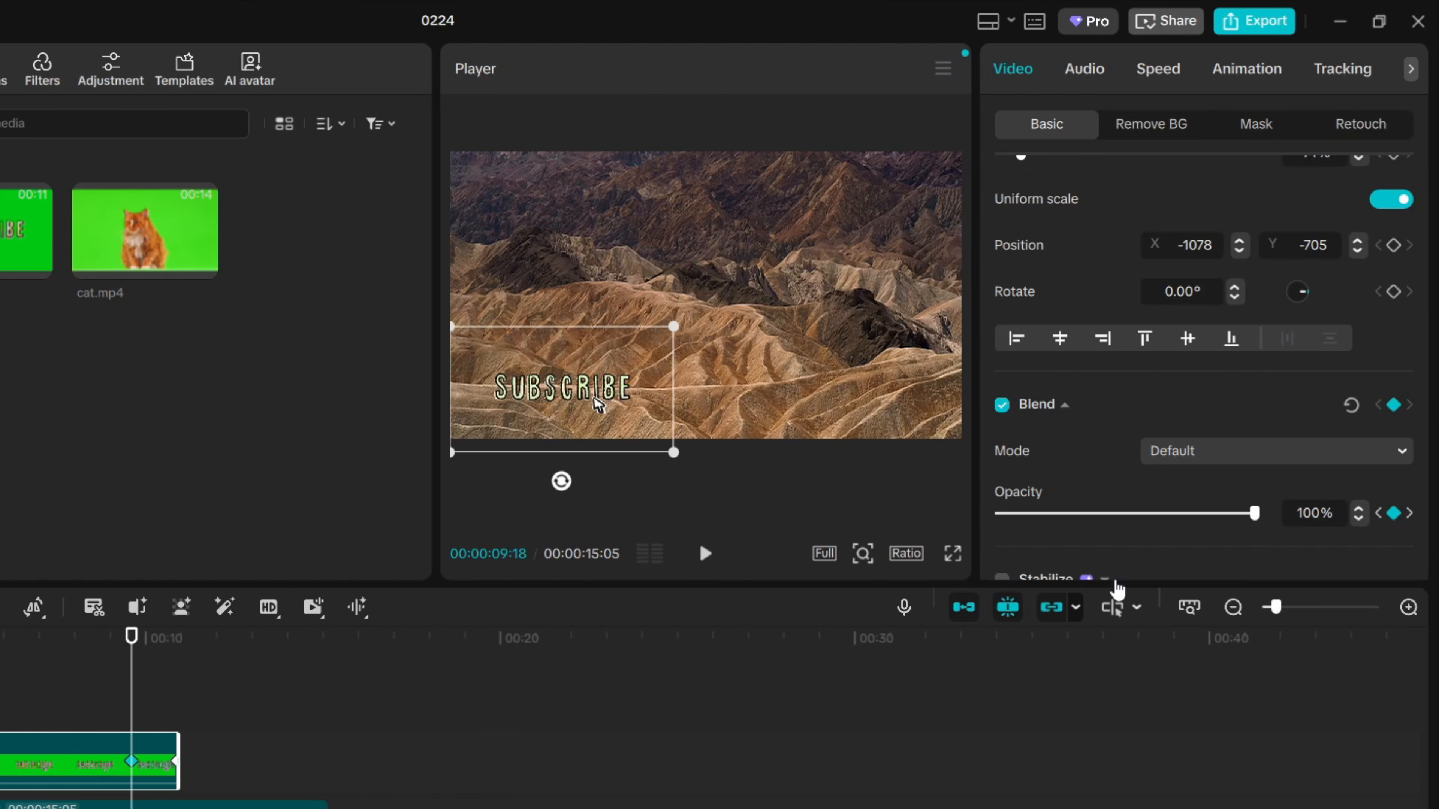
click(1410, 514)
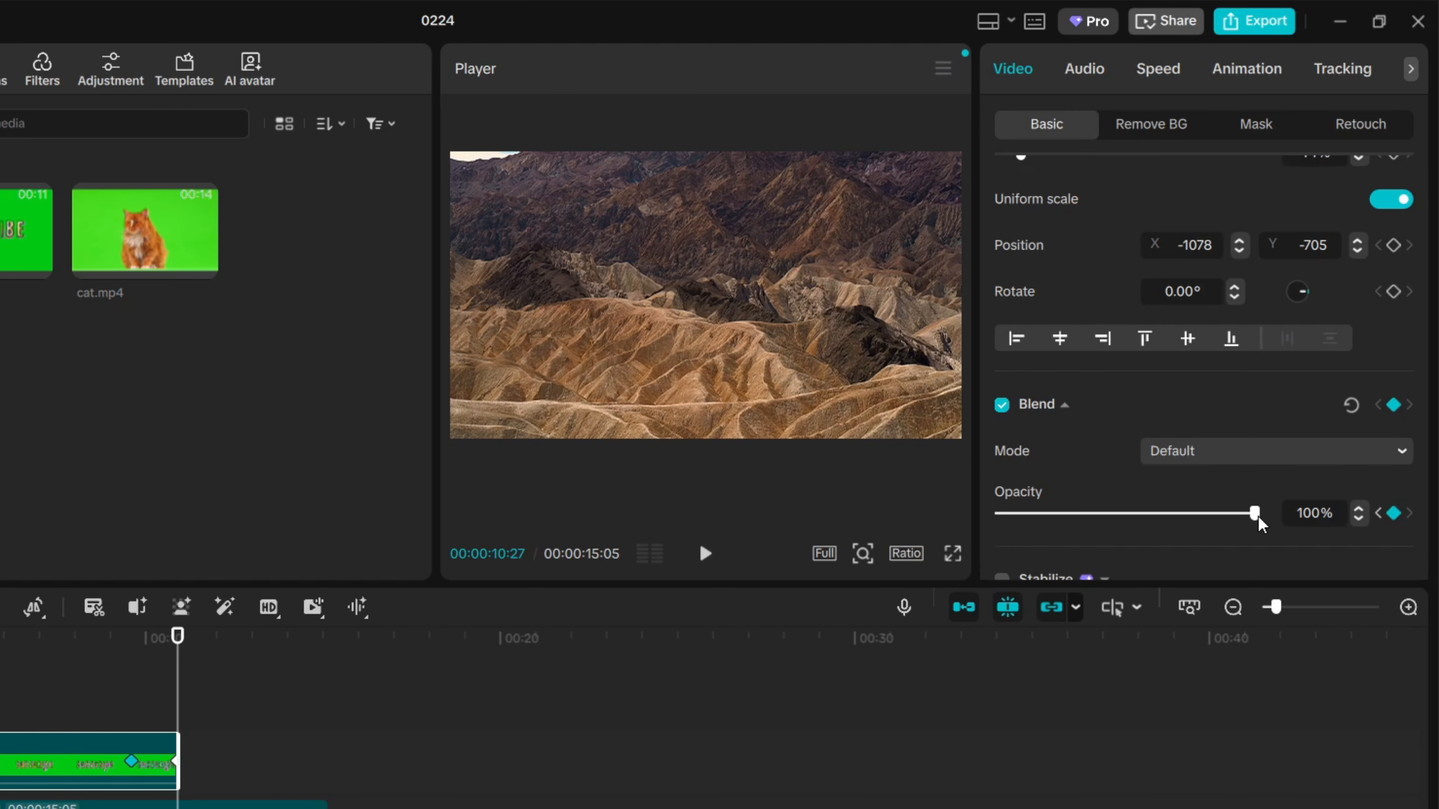
drag(1254, 513, 966, 517)
drag(169, 650, 0, 652)
key(space)
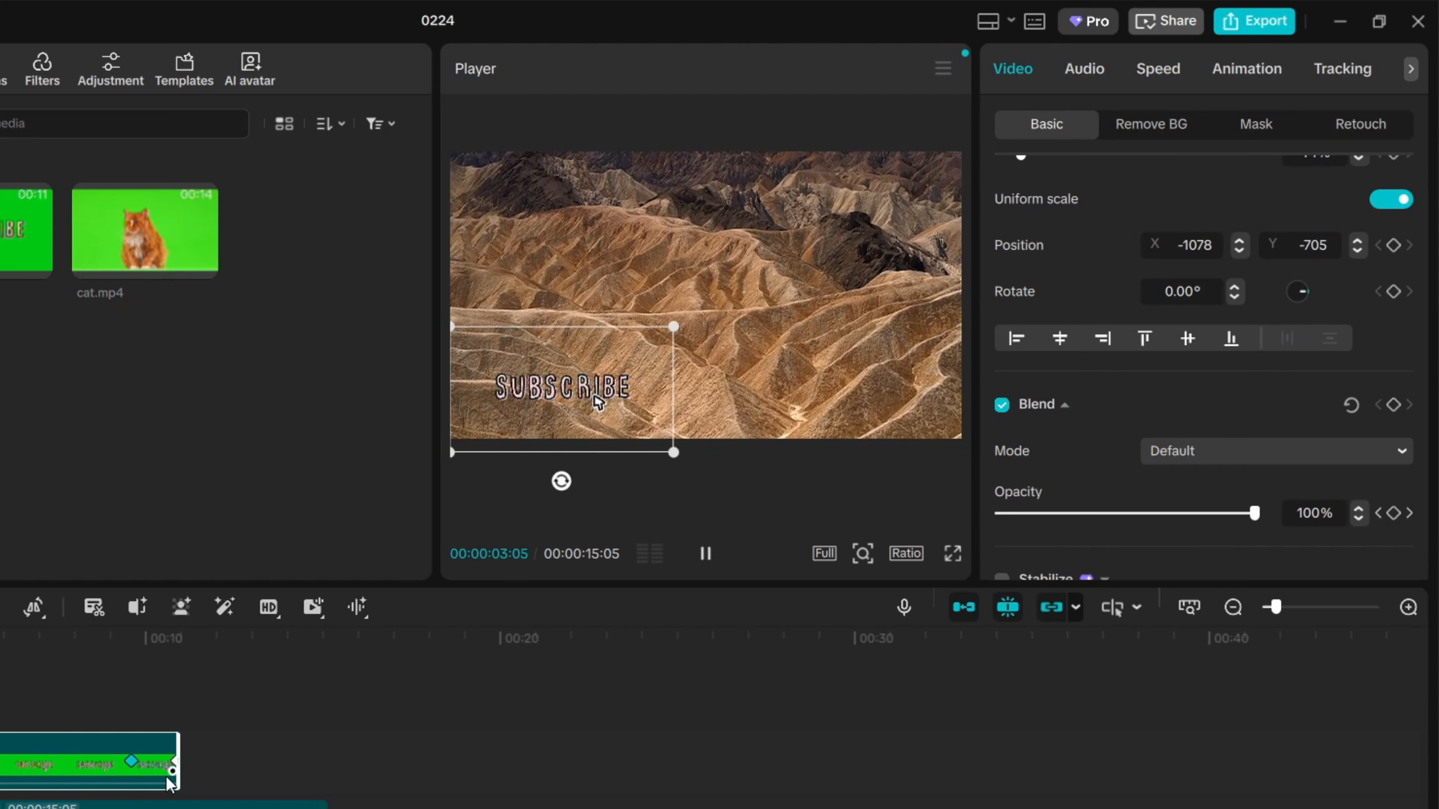
key(space)
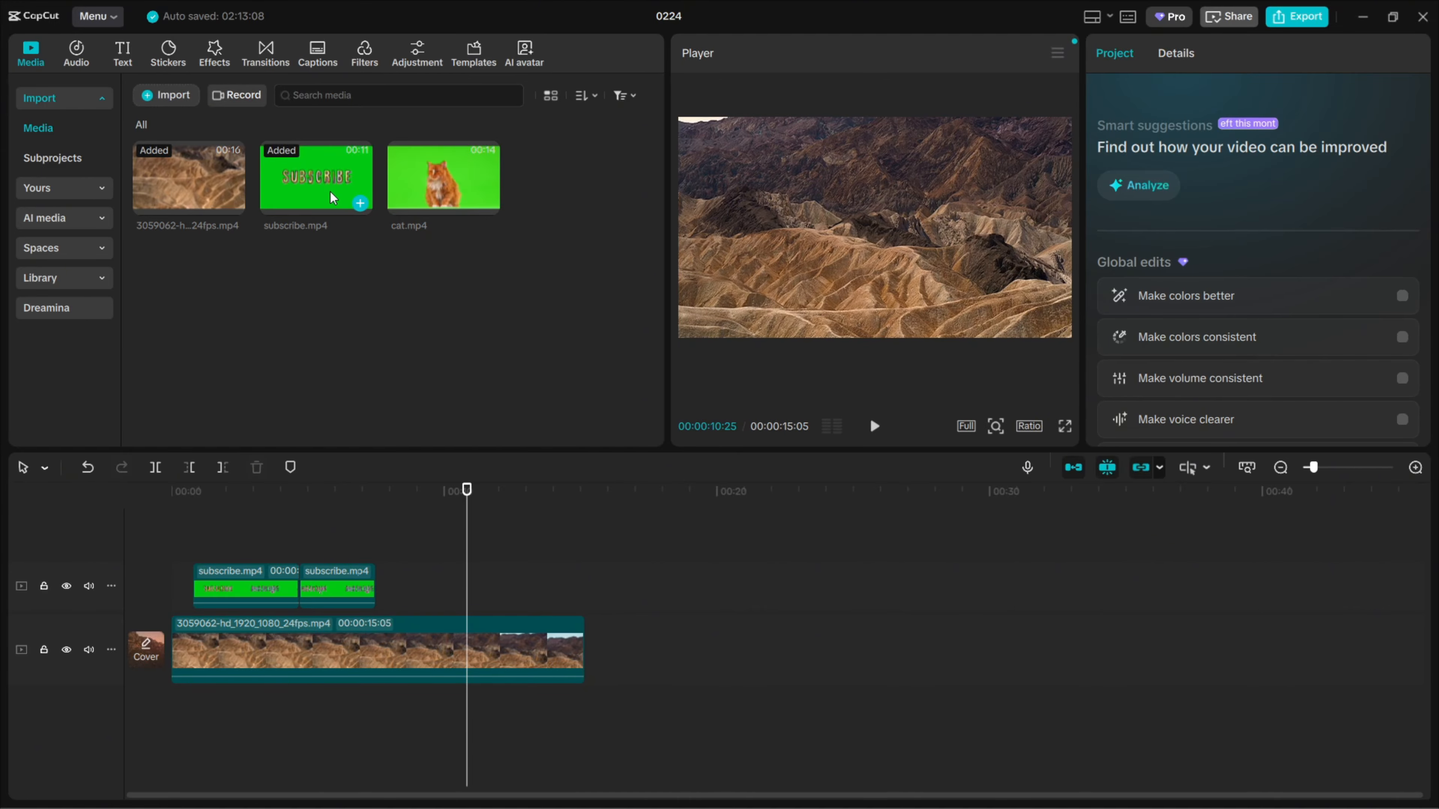
Preview subscribe.mp4 from the media library, and add cat.mp4 to the main track directly after the landscape clip.
click(334, 195)
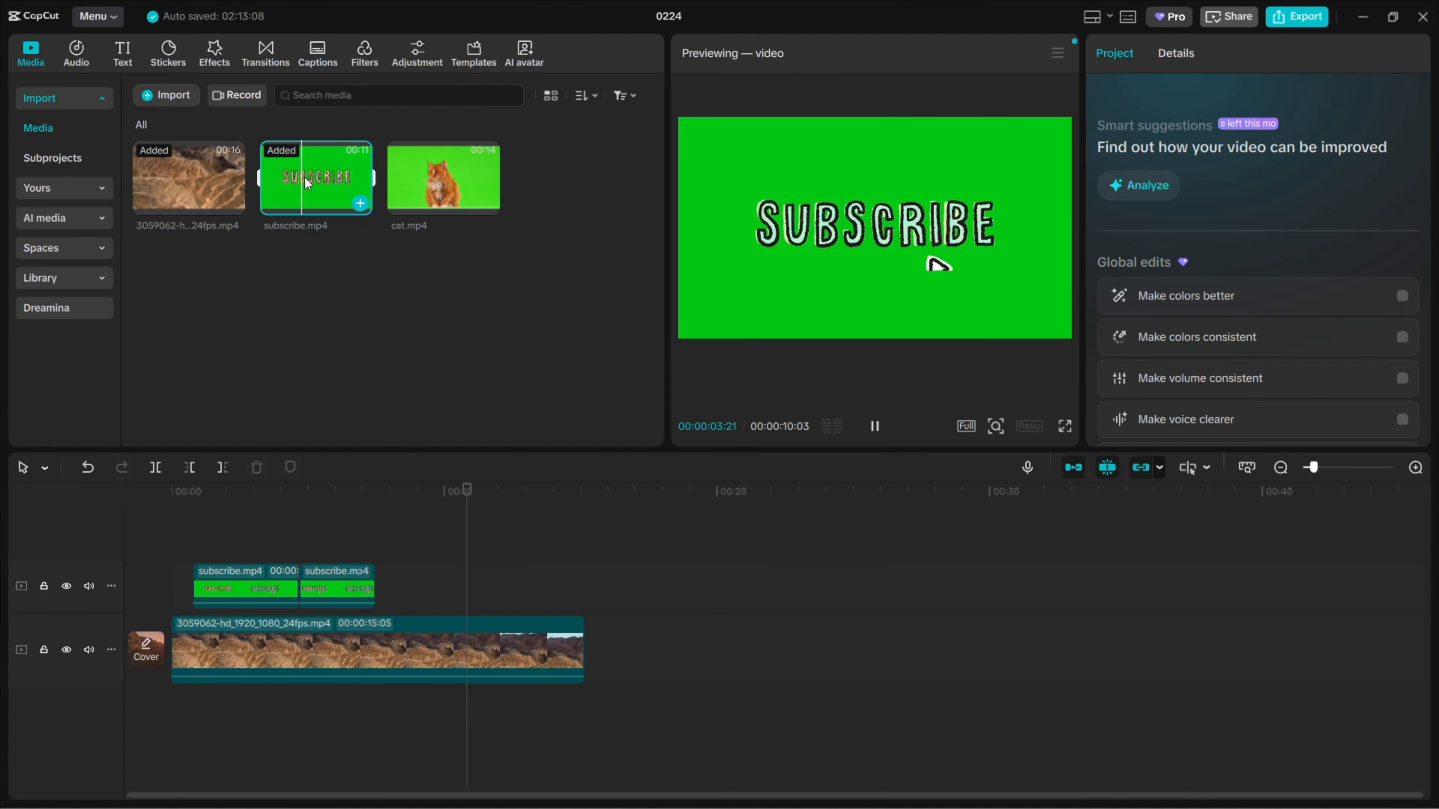
click(412, 248)
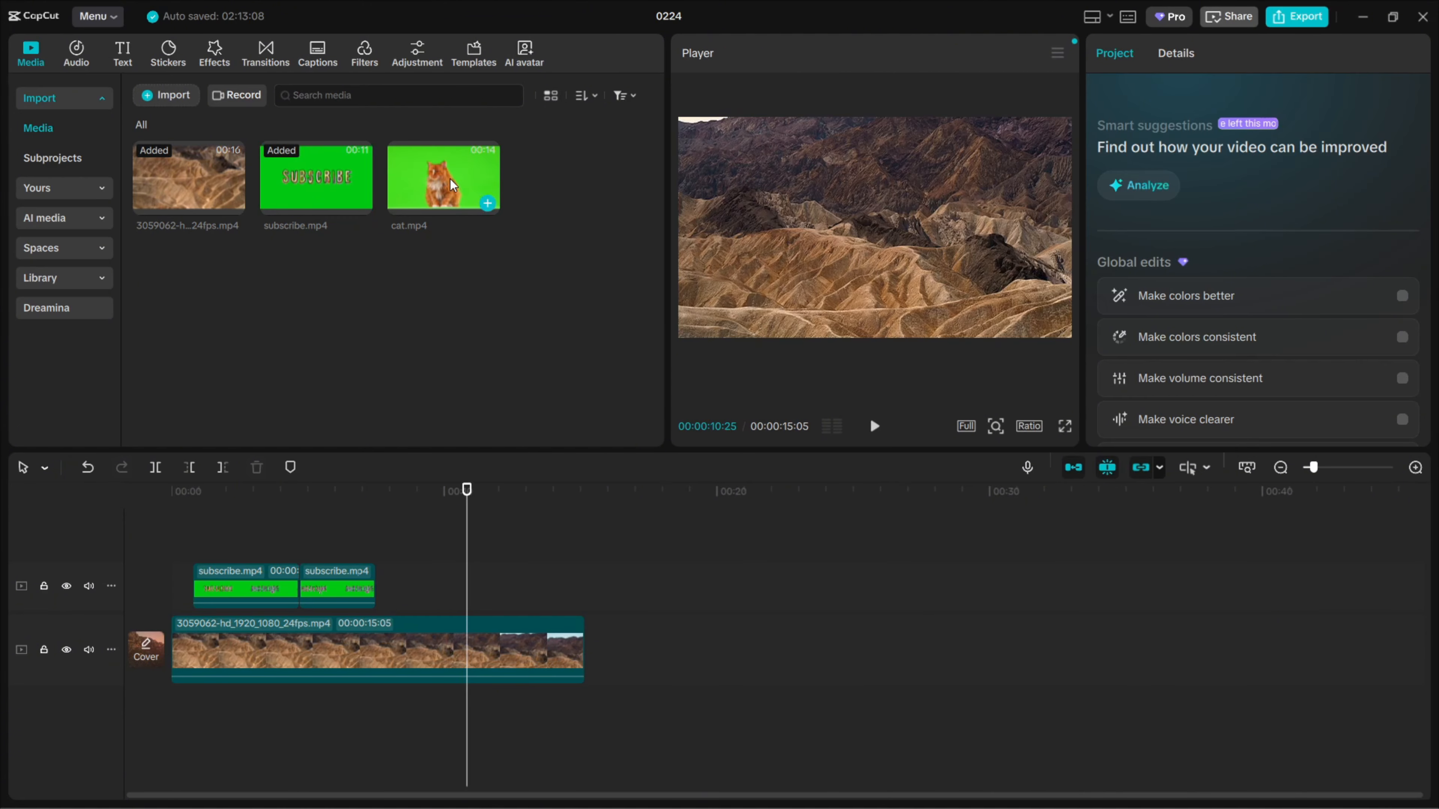
drag(448, 173, 580, 649)
click(594, 513)
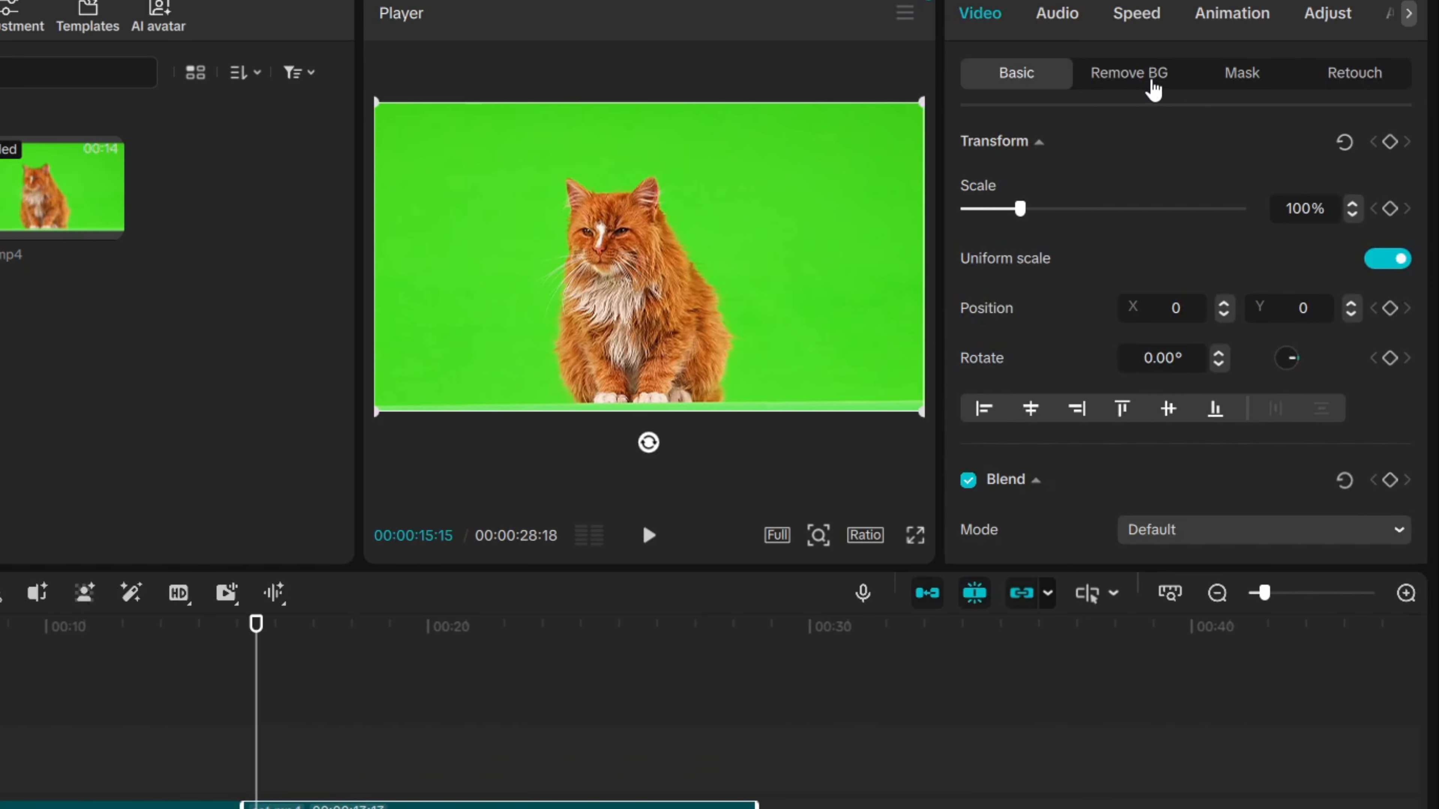
Enable chroma key on the cat clip and sample its green background as the key colour.
click(1153, 85)
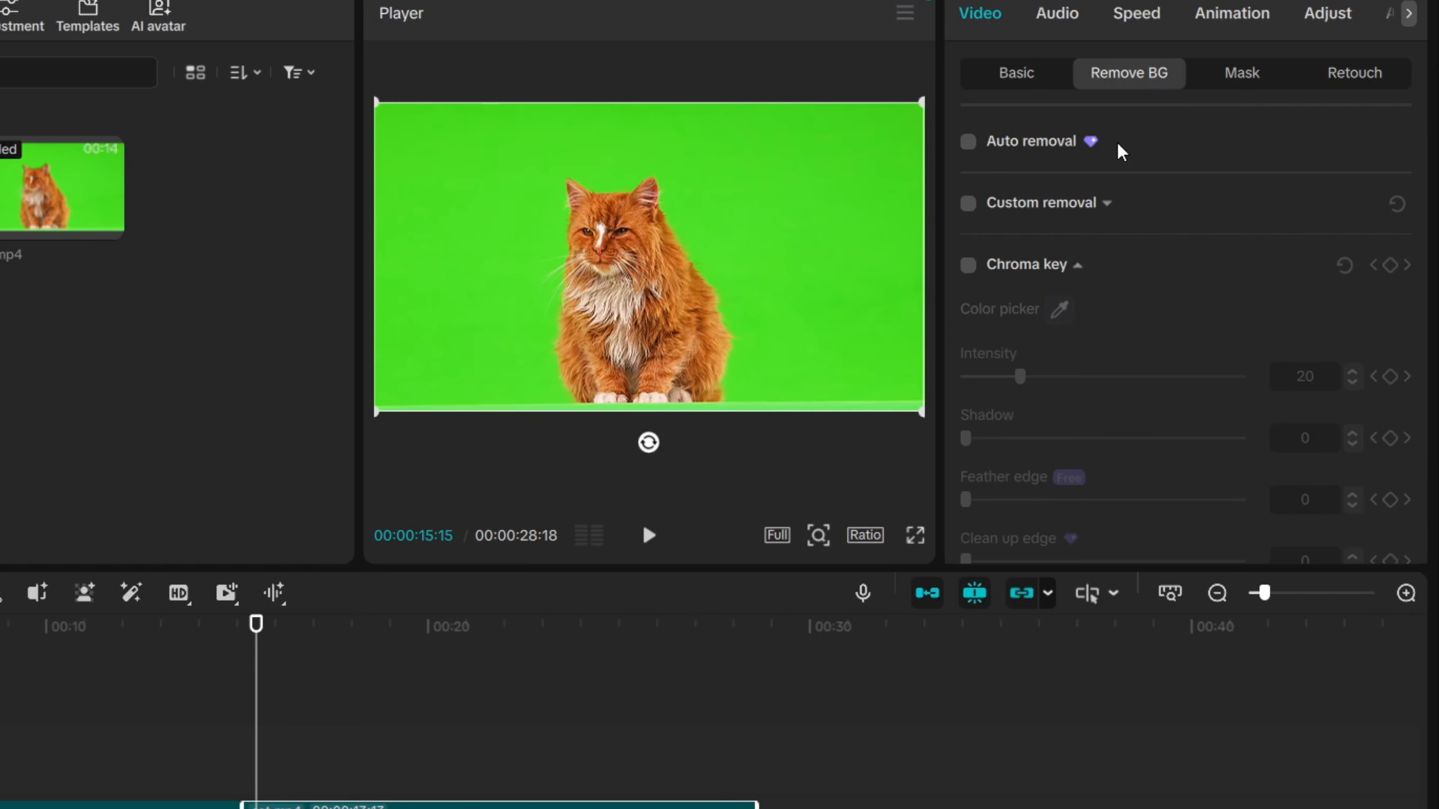
click(968, 267)
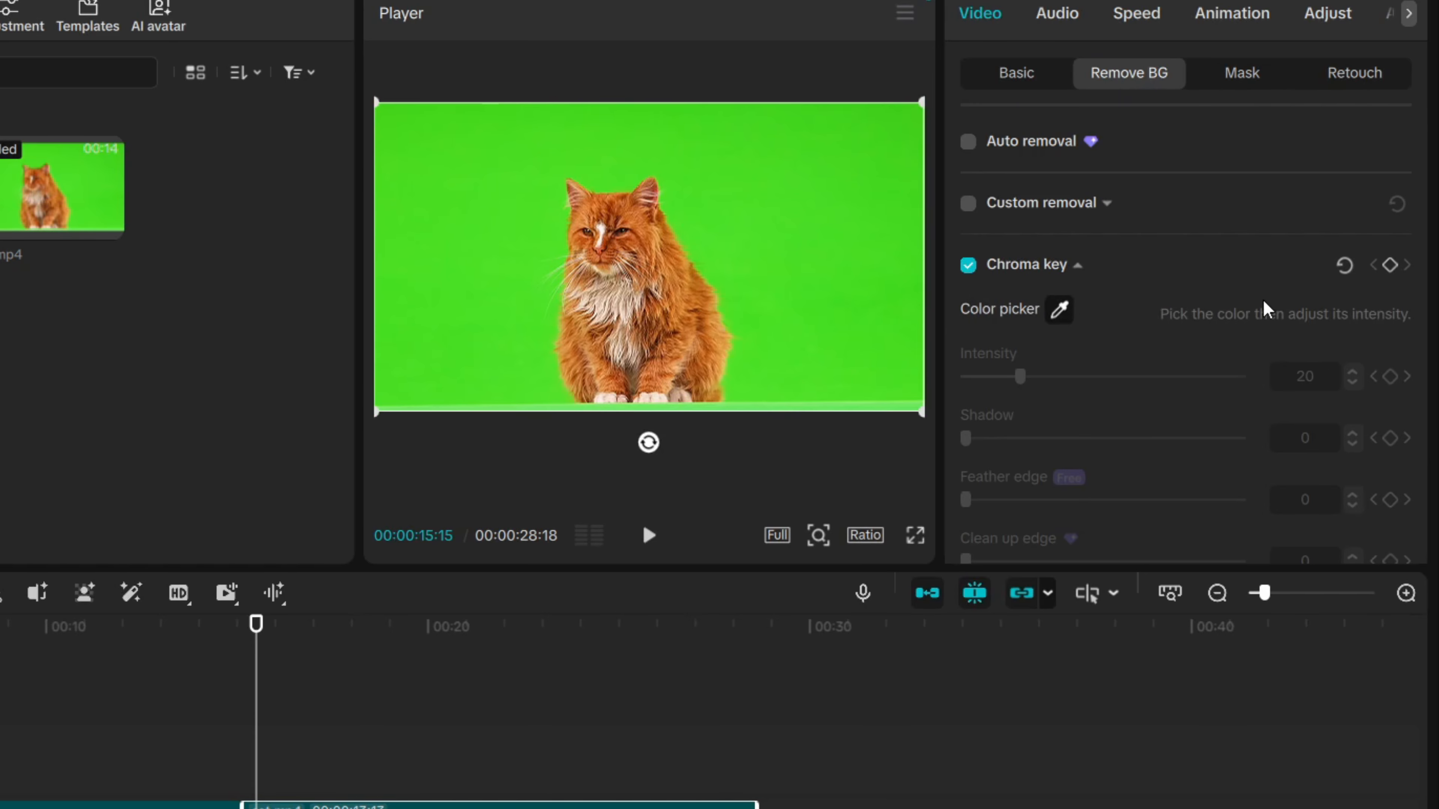
click(837, 216)
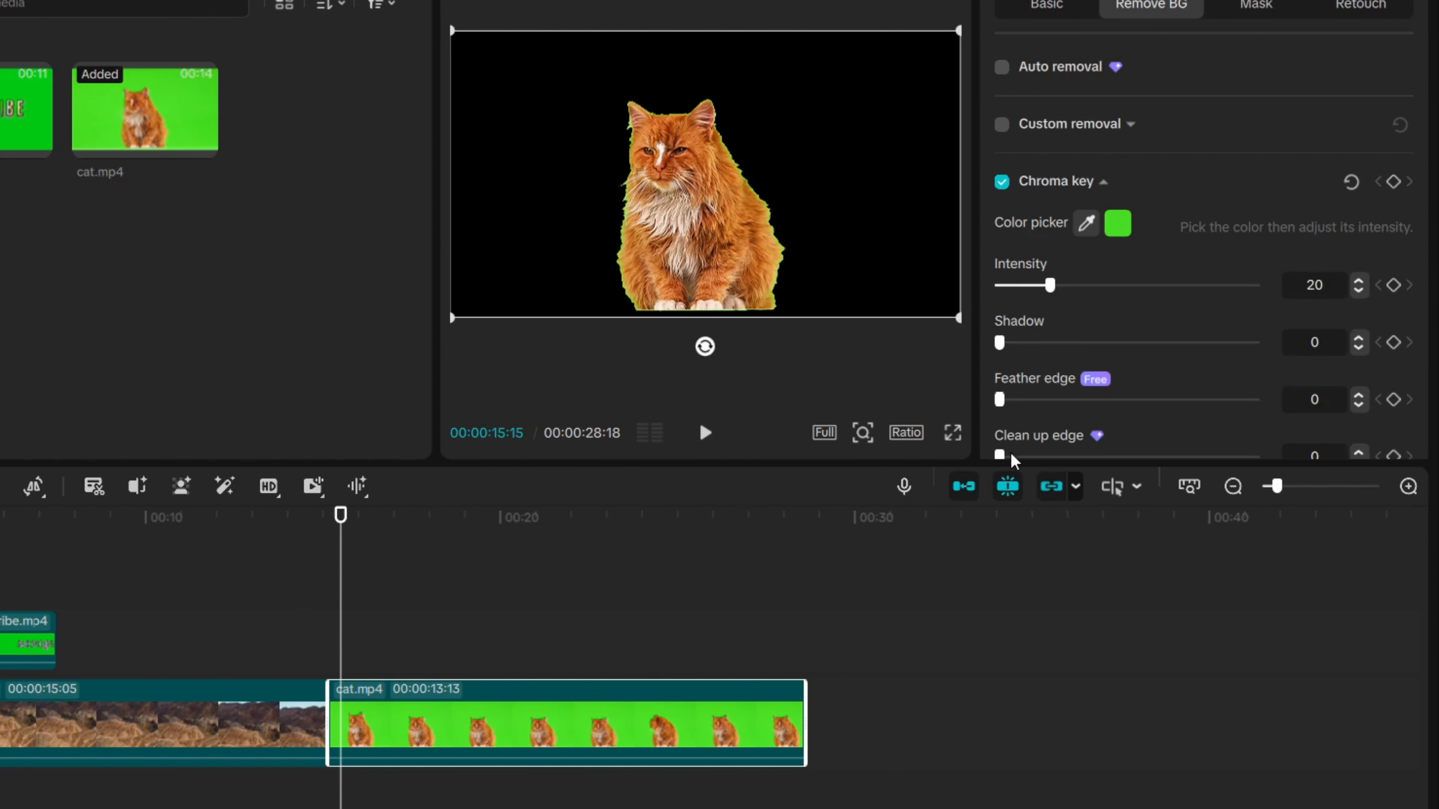
Refine the cat's keyed edges up close with chroma key intensity 41, shadow 24 and feather edge 90.
scroll(765, 213, up, 5)
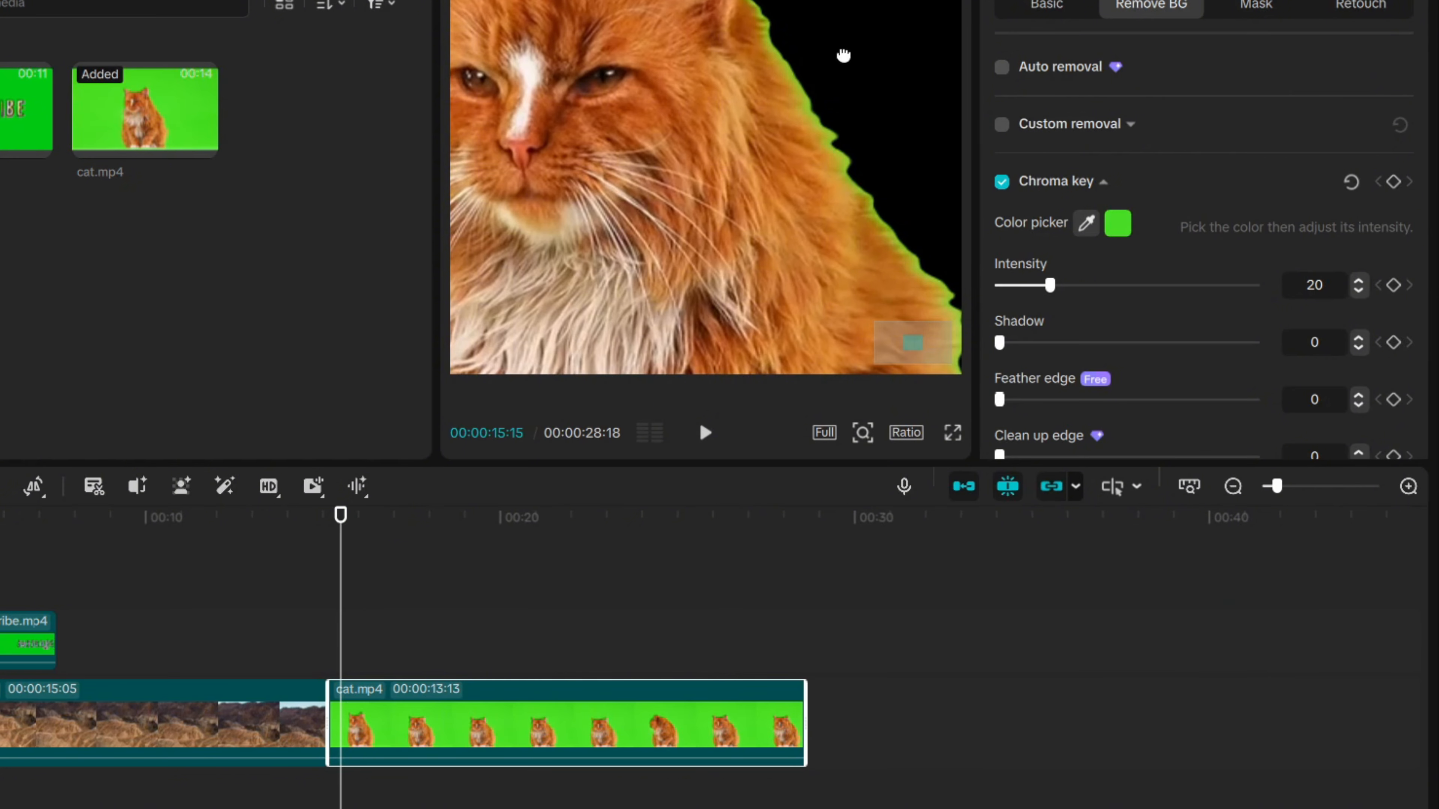
drag(843, 55, 713, 249)
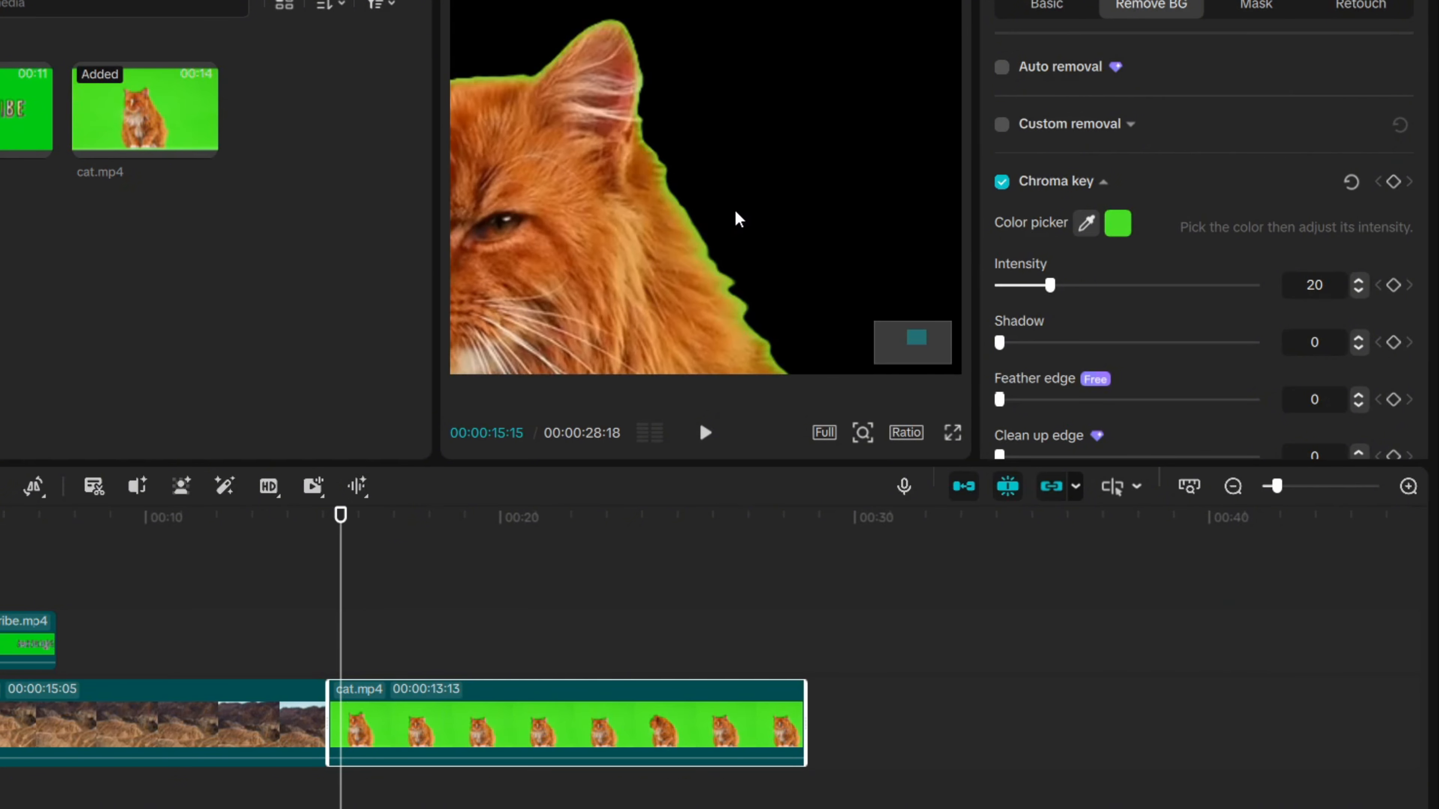
drag(813, 258, 686, 160)
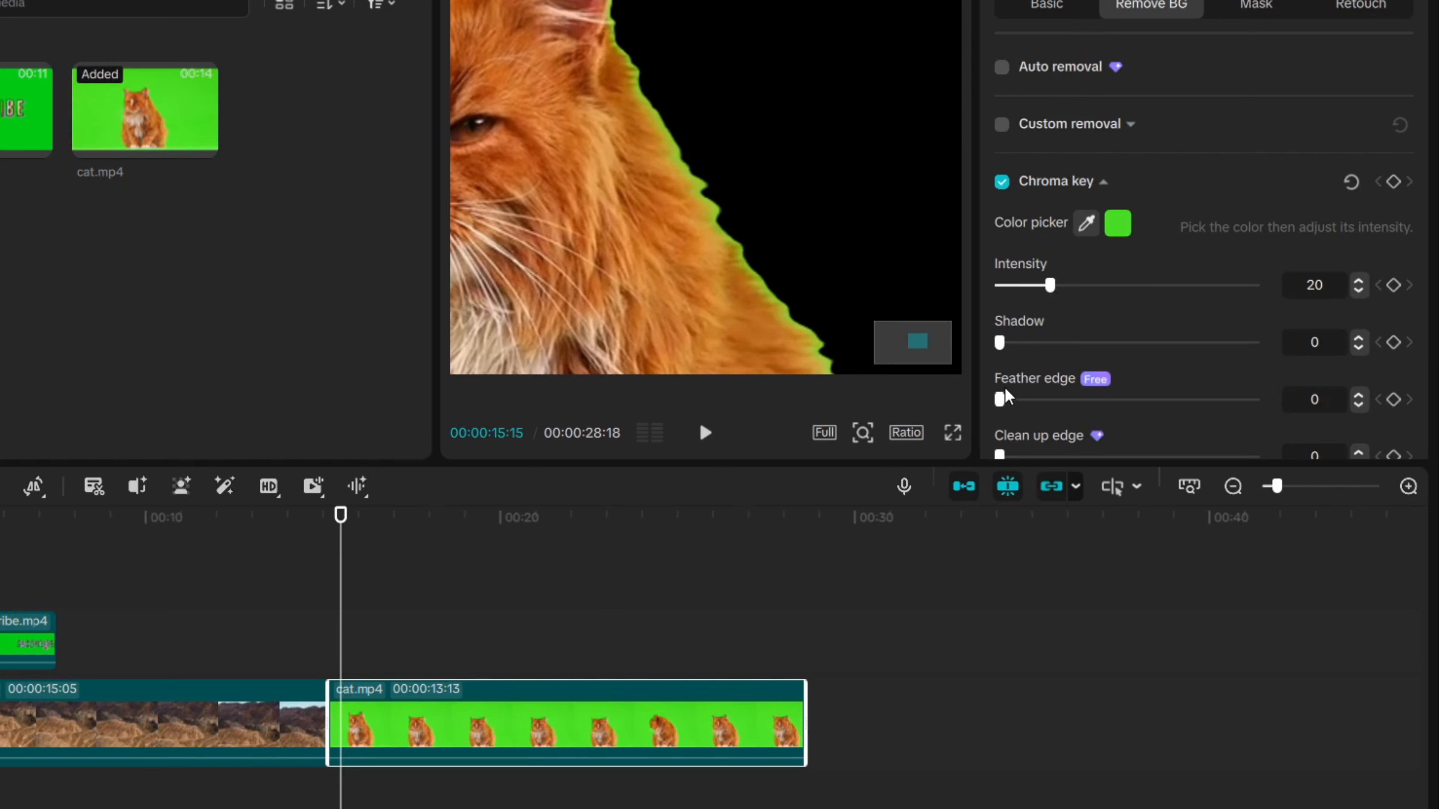
drag(999, 400, 1195, 424)
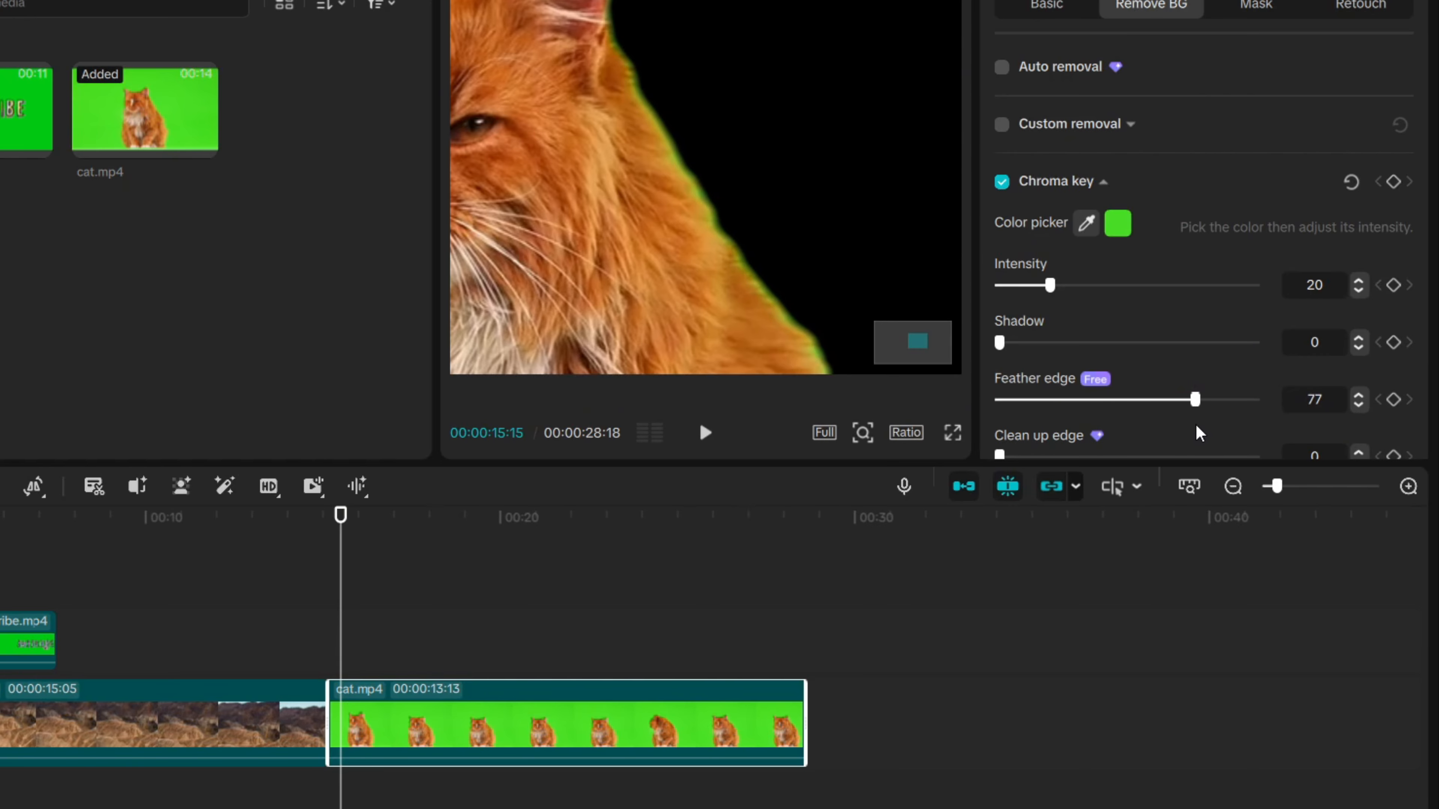
click(1057, 286)
drag(1069, 290, 1110, 289)
drag(1192, 398, 1229, 398)
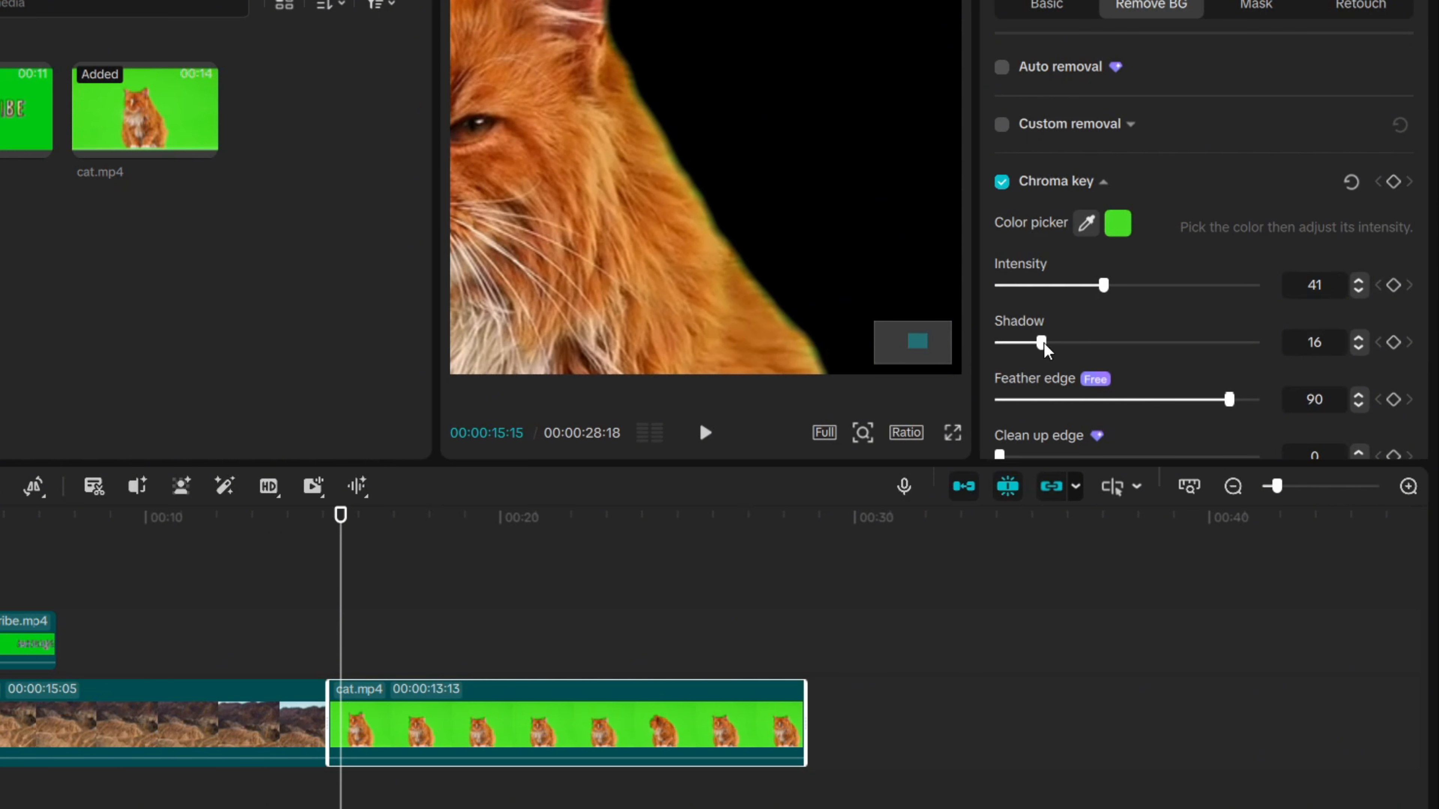
drag(1229, 344, 1252, 316)
scroll(1152, 349, down, 1)
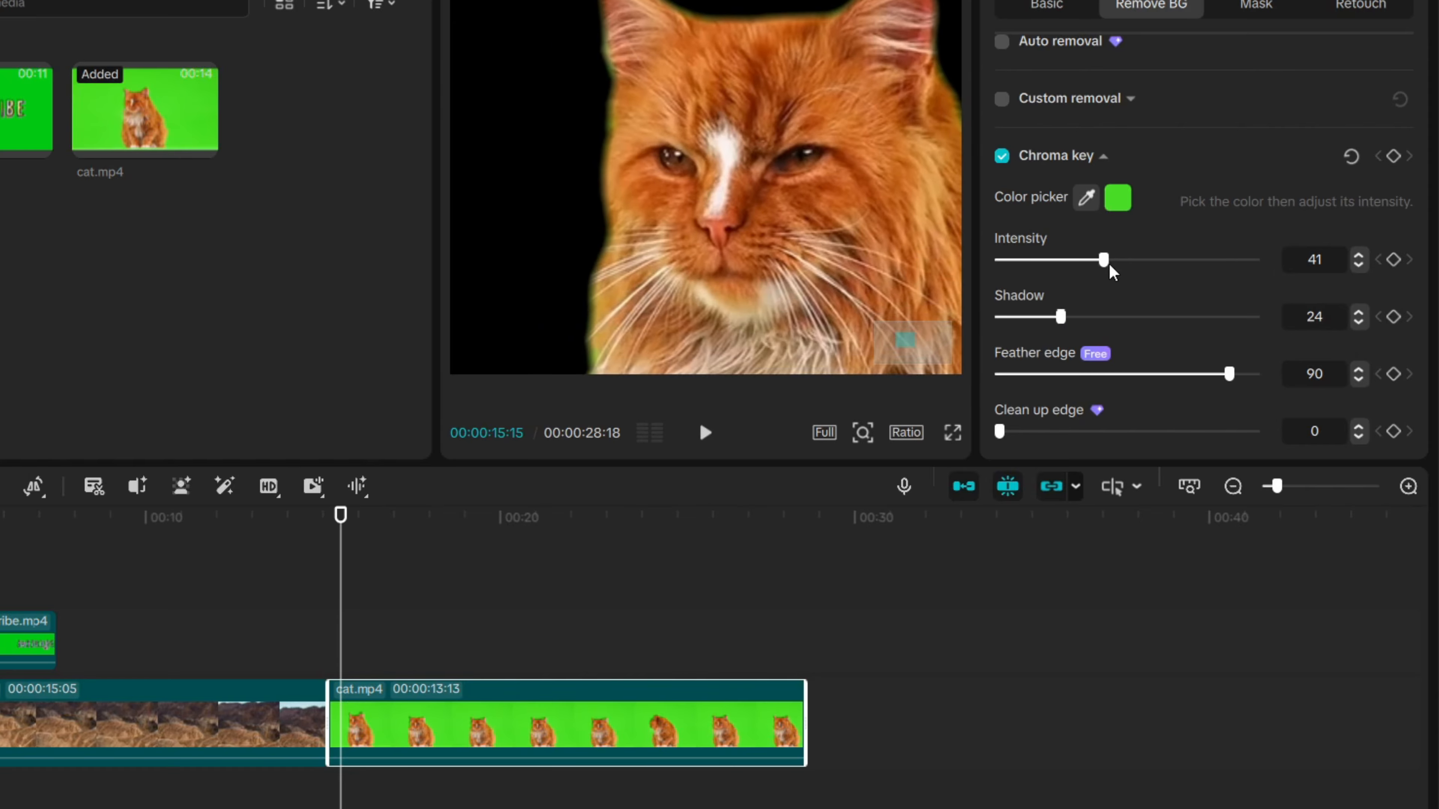
Strengthen the cat clip's chroma key to intensity 59 with feather edge 93, inspecting the keyed fur edges up close.
drag(1105, 260, 1134, 260)
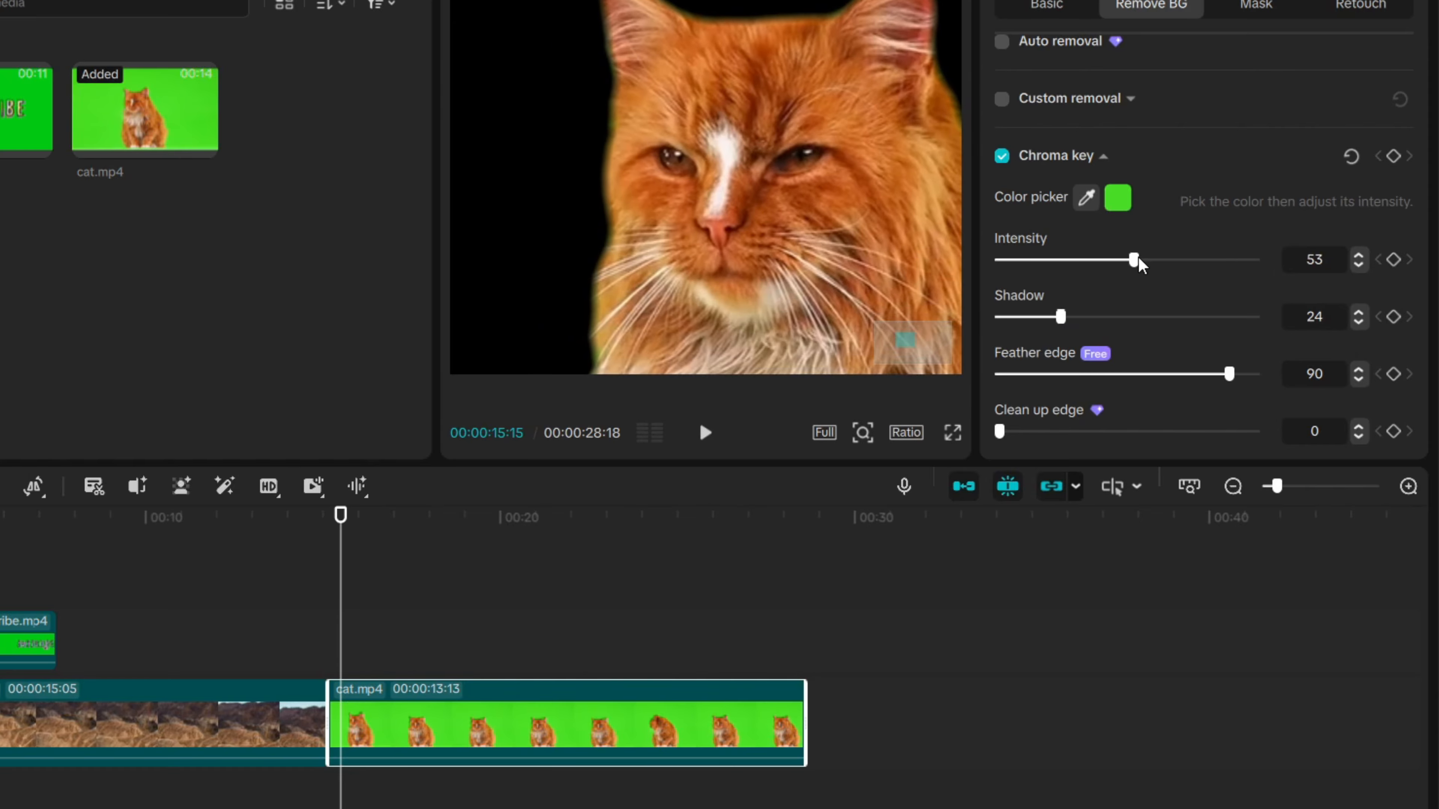
drag(772, 206, 829, 331)
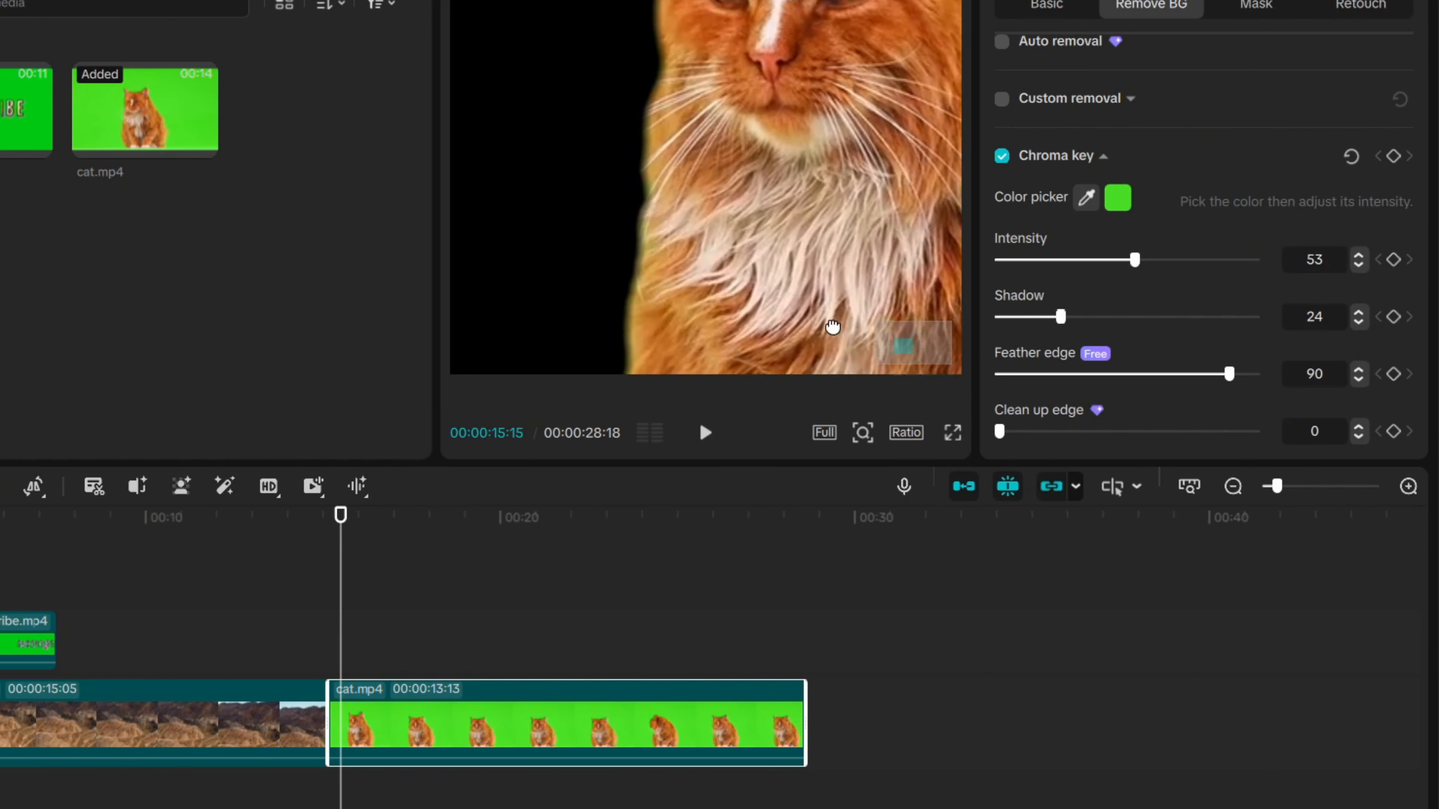
scroll(813, 173, down, 5)
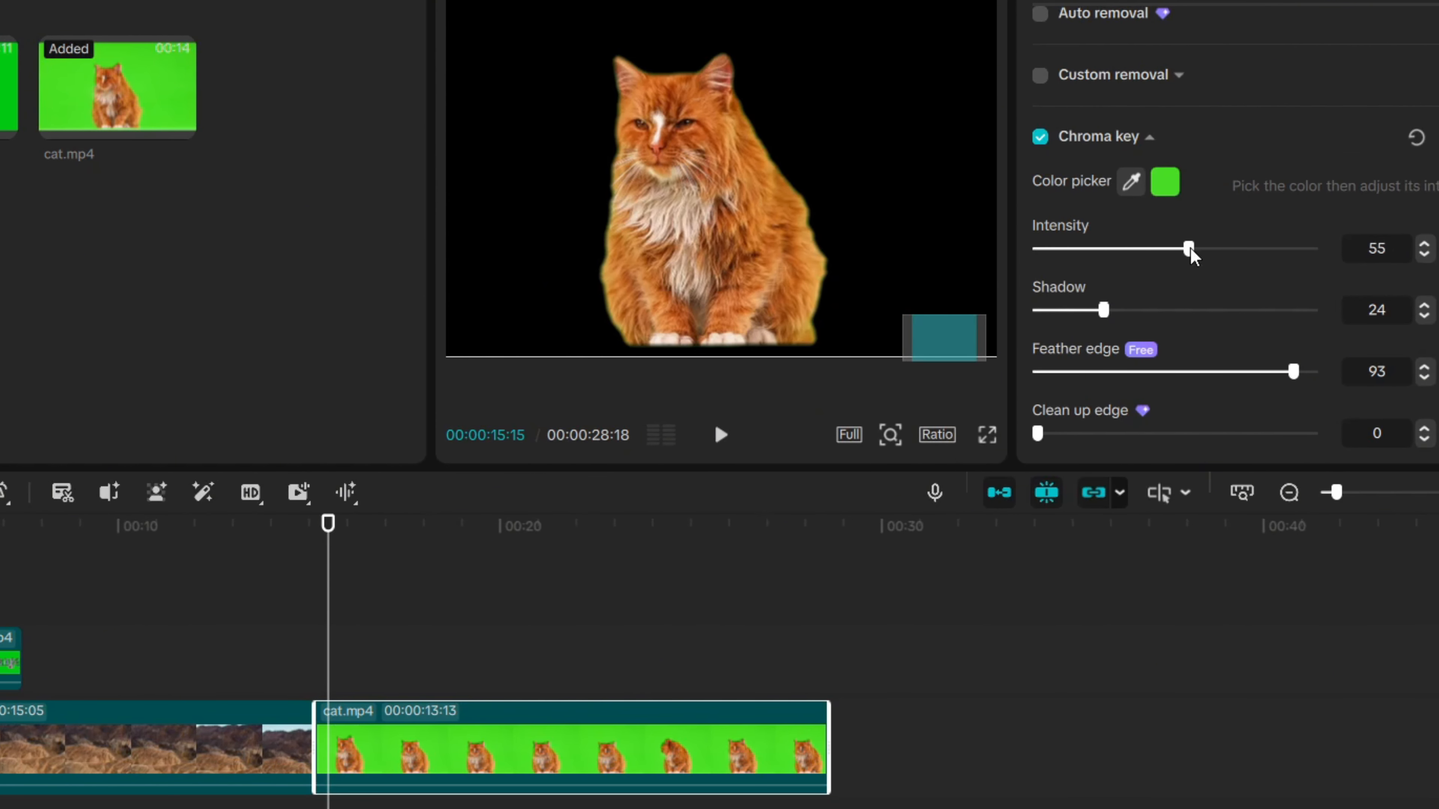
drag(1191, 253, 1200, 259)
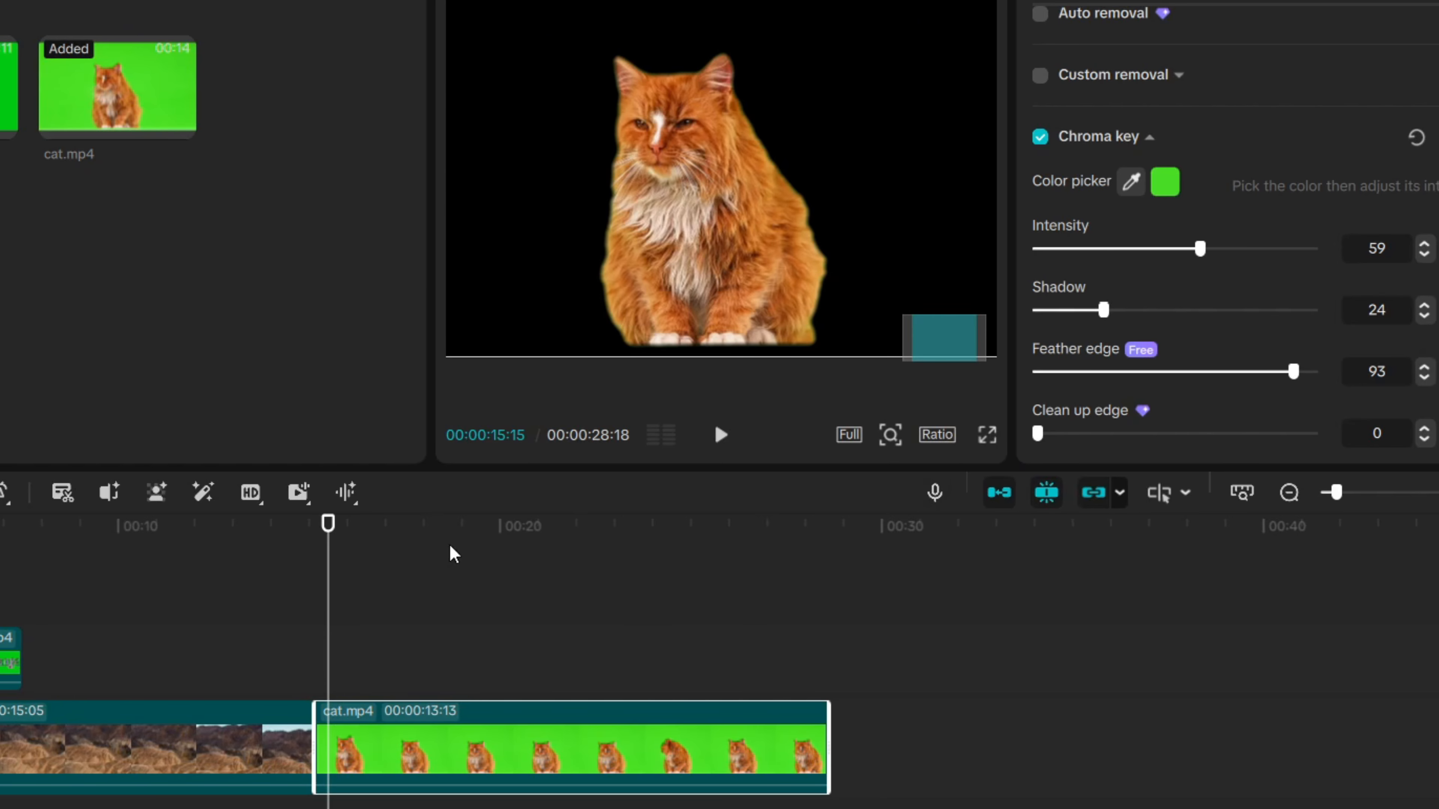
Move cat.mp4 onto the overlay track above the landscape clip and trim its end to the landscape's end, leaving a duration of 00:00:07:04.
drag(329, 530, 241, 530)
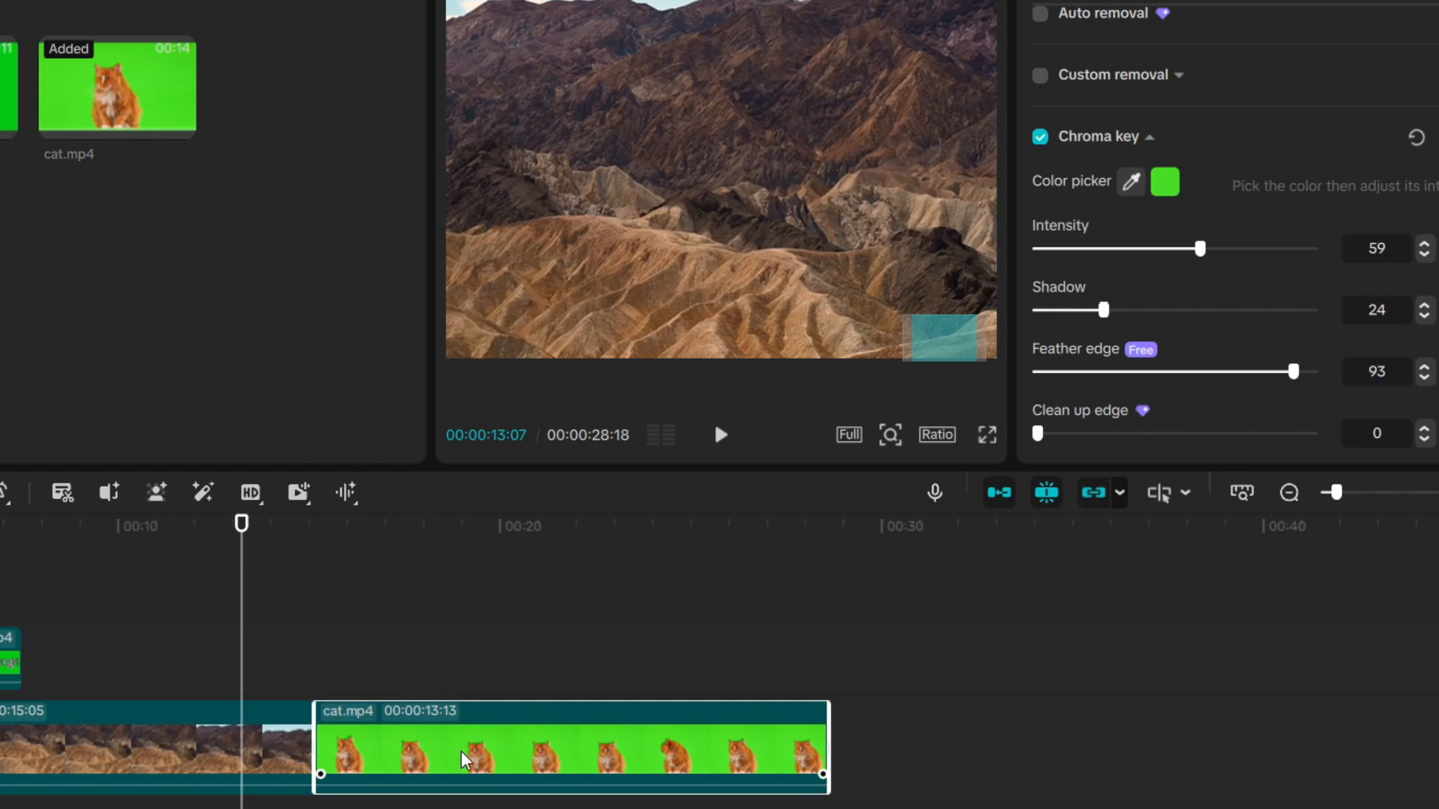
drag(465, 758, 192, 660)
drag(554, 659, 311, 660)
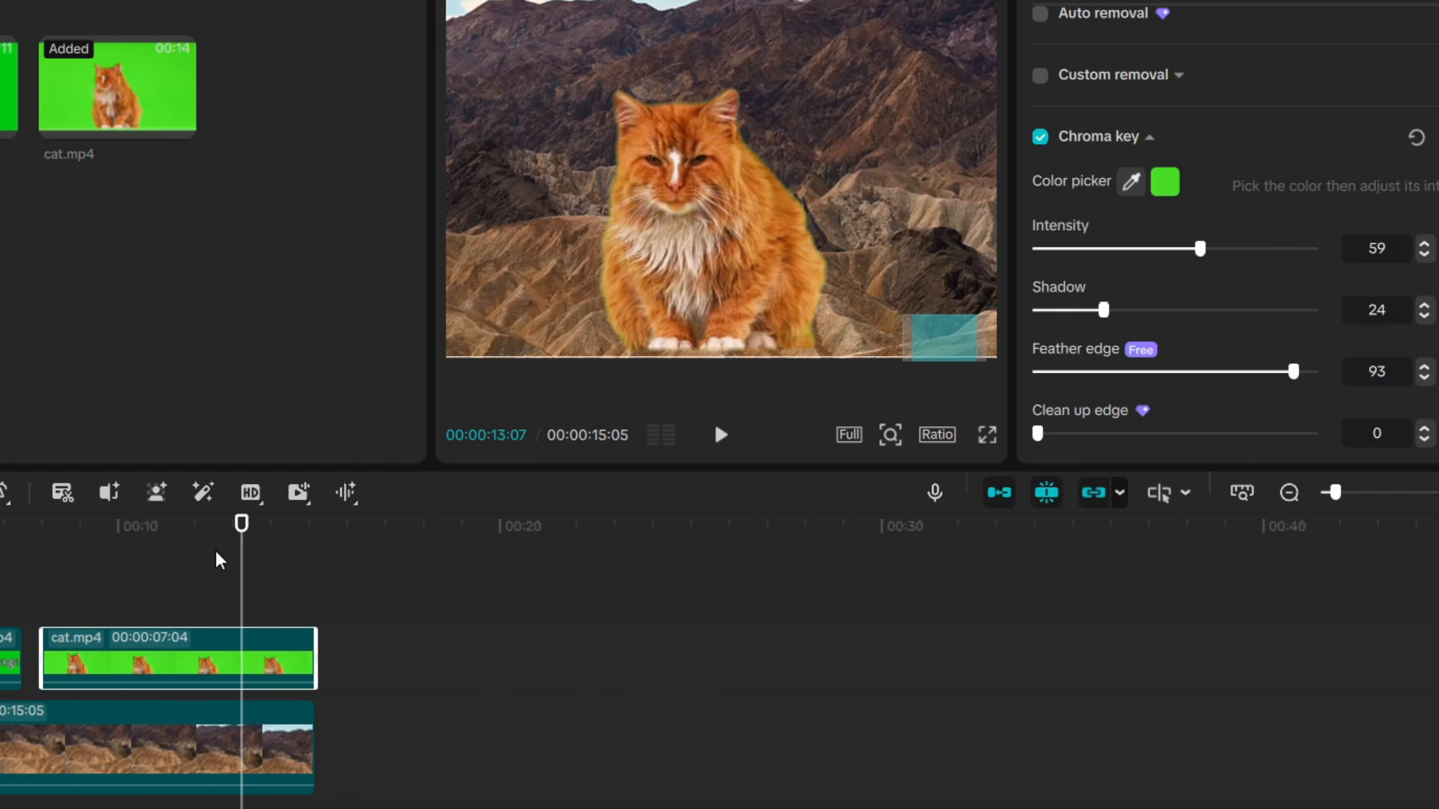
Scale the keyed cat down to about 40% of the frame width and place it at the bottom centre of the landscape.
drag(241, 541, 123, 551)
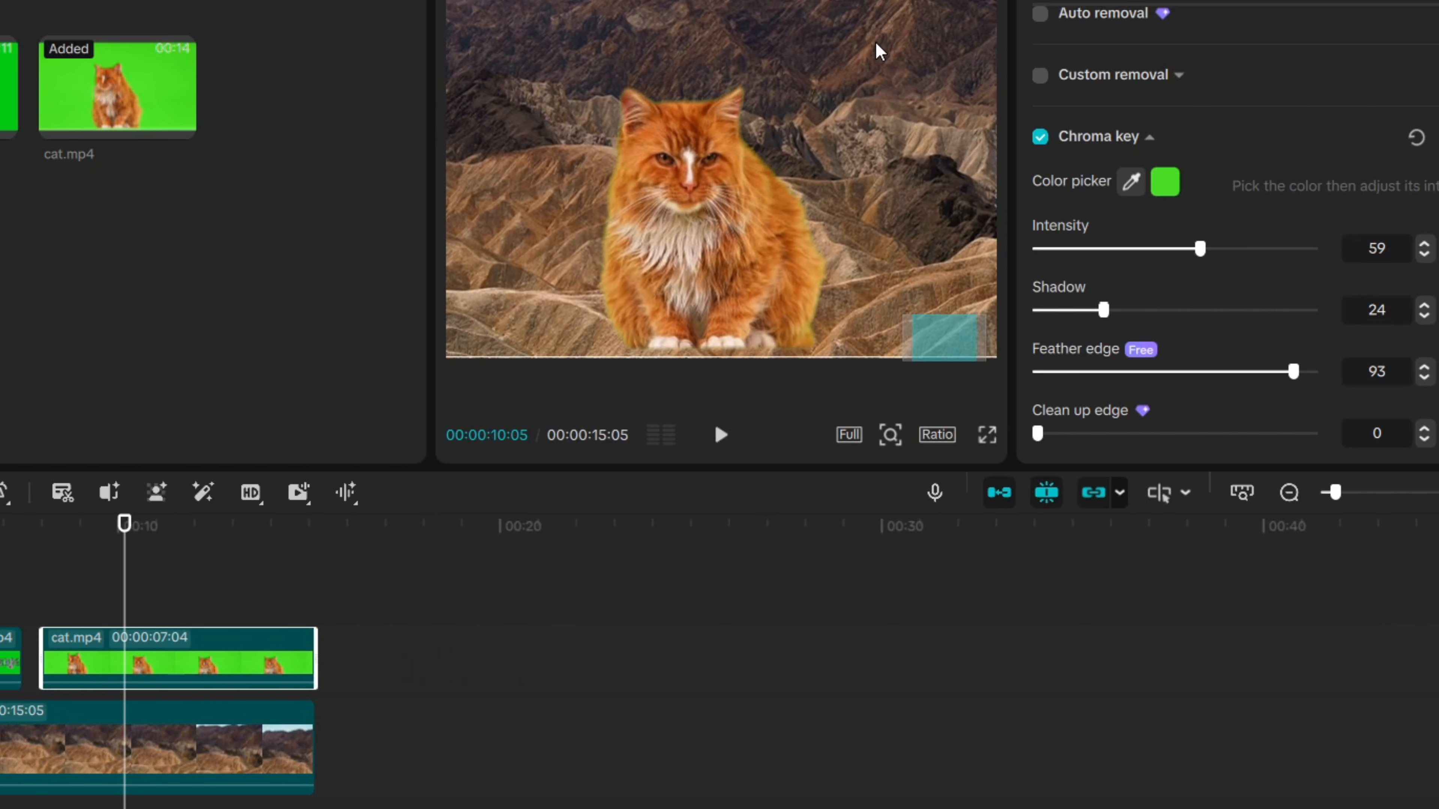
click(705, 172)
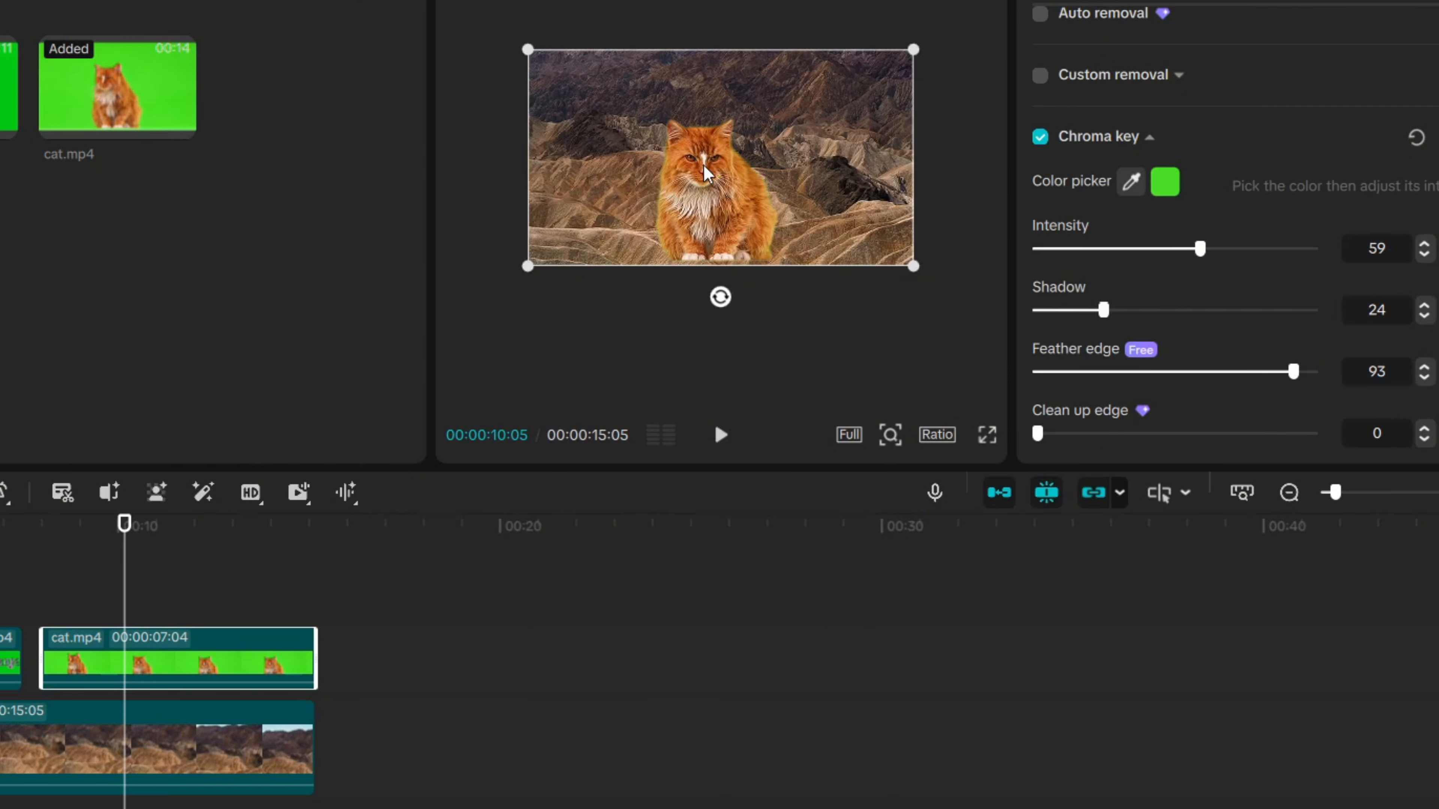
drag(915, 50, 731, 295)
scroll(784, 254, up, 3)
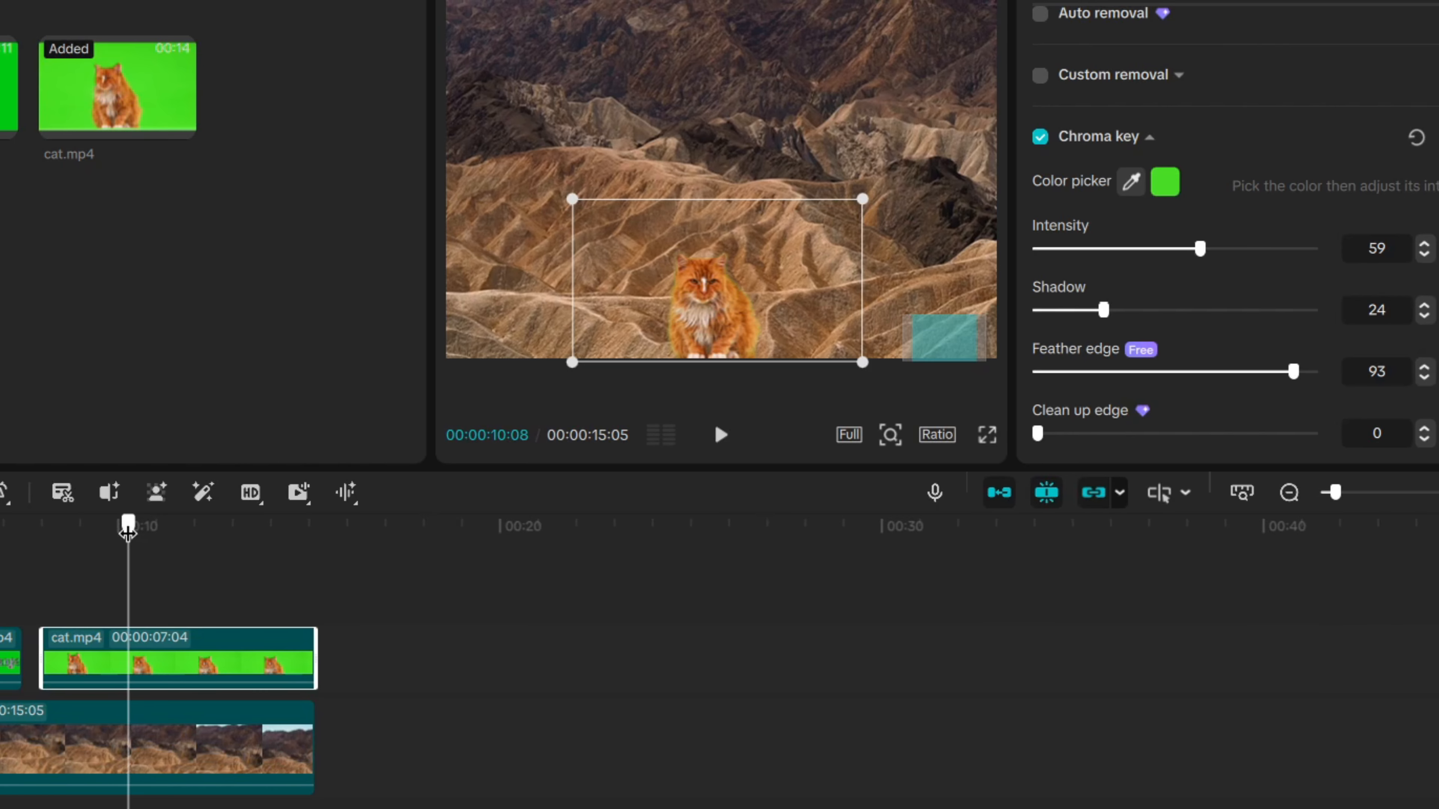
Play back the cat composite from 00:00:07:15, just before the cat clip starts, pause at 00:00:14:02, and deselect the clip.
click(22, 526)
scroll(777, 221, down, 3)
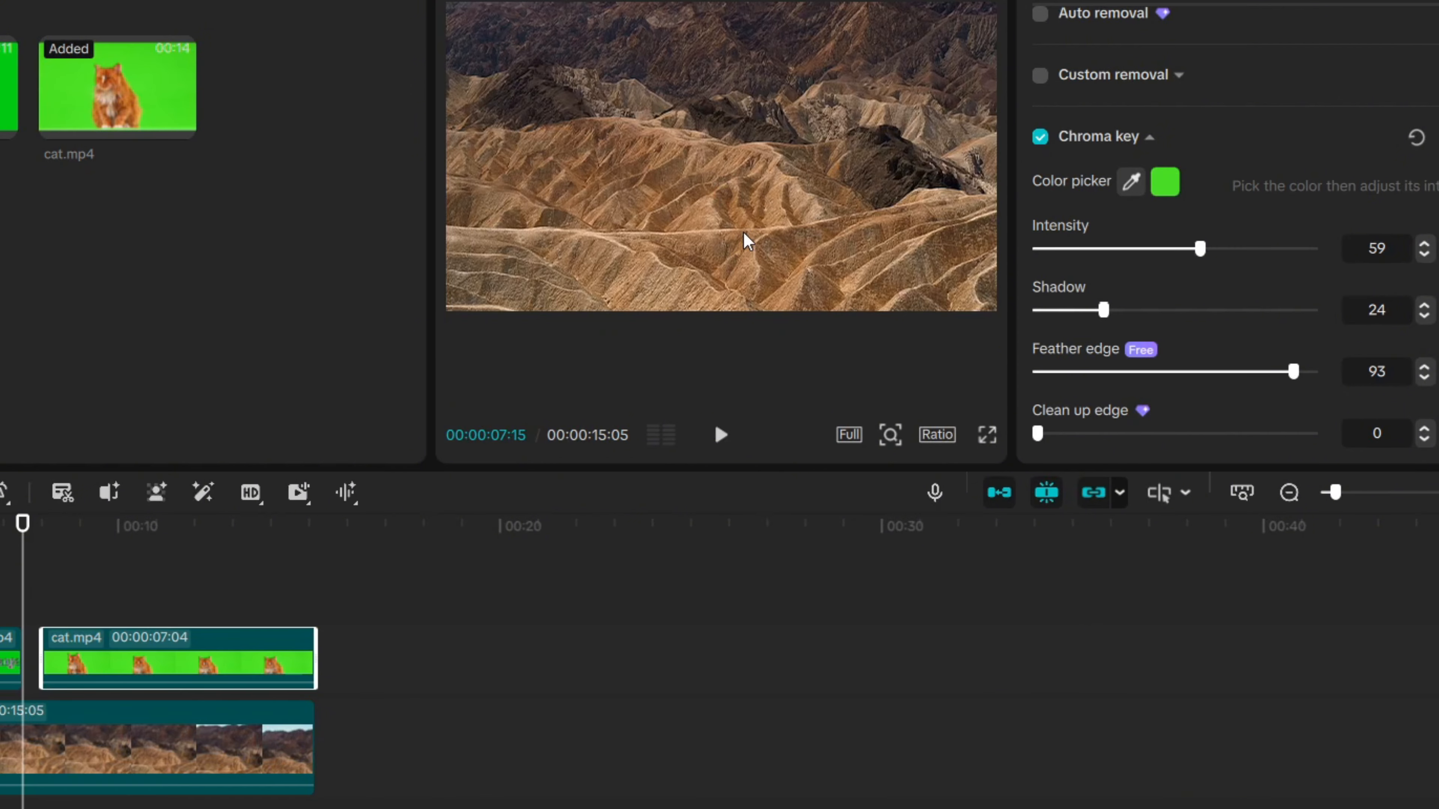
key(space)
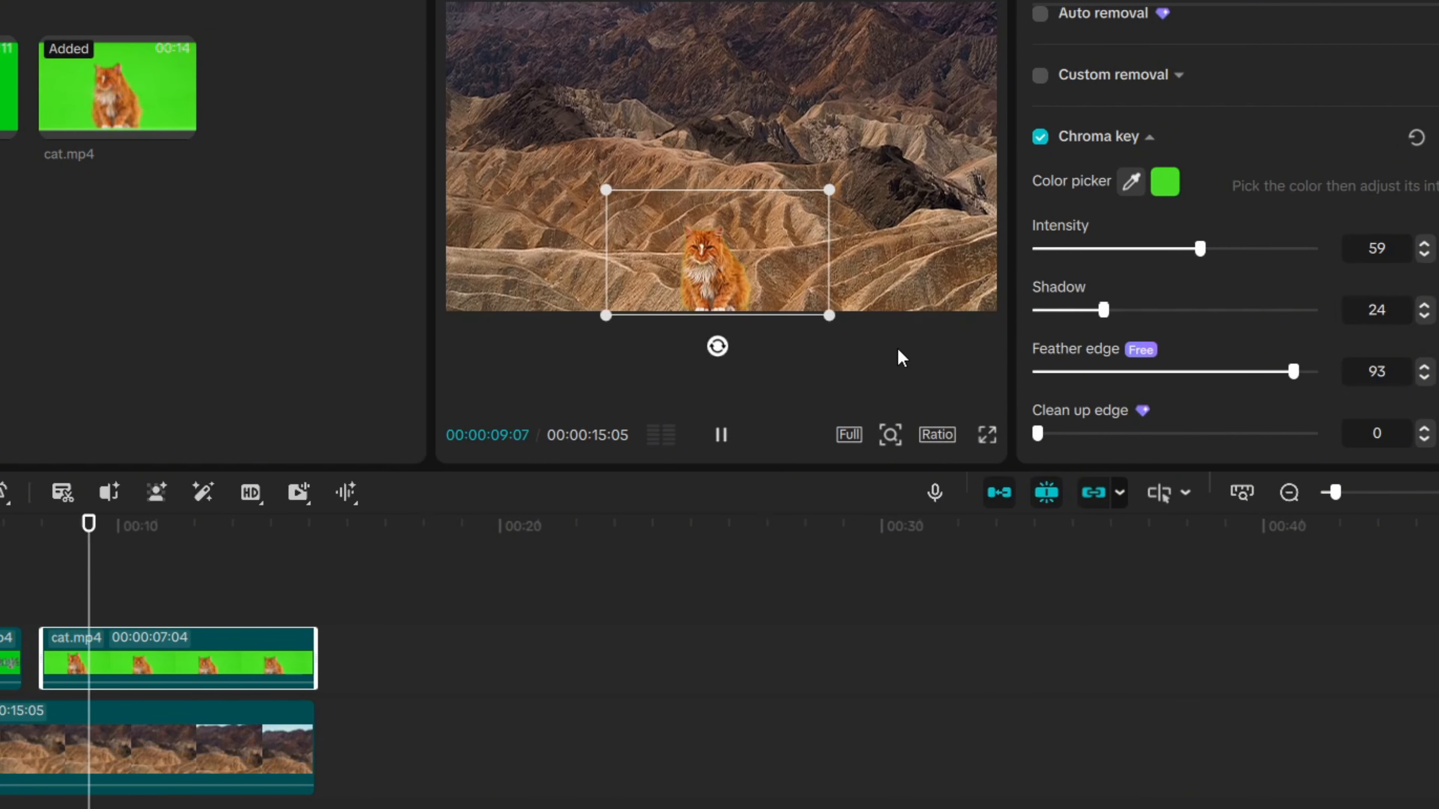
key(space)
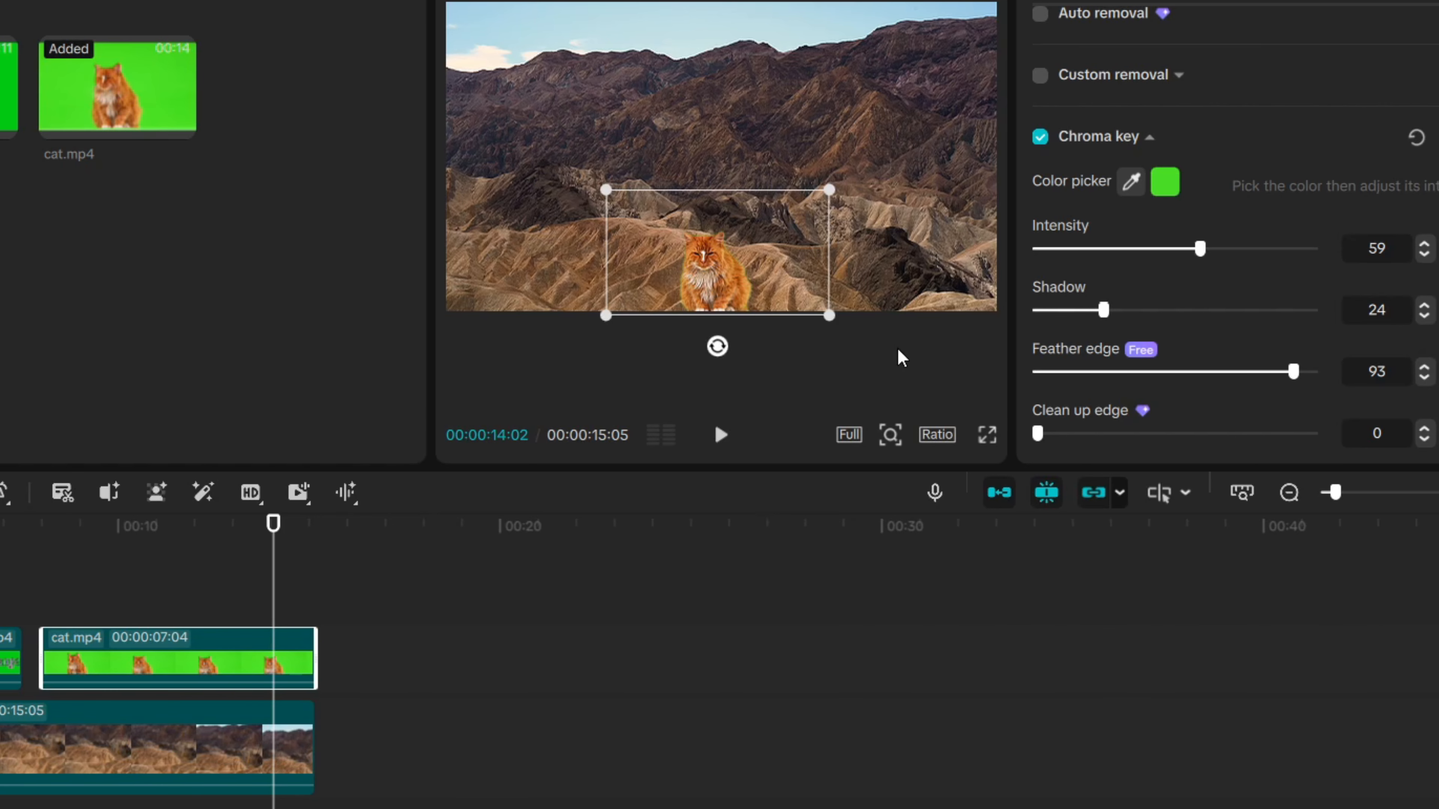
click(897, 349)
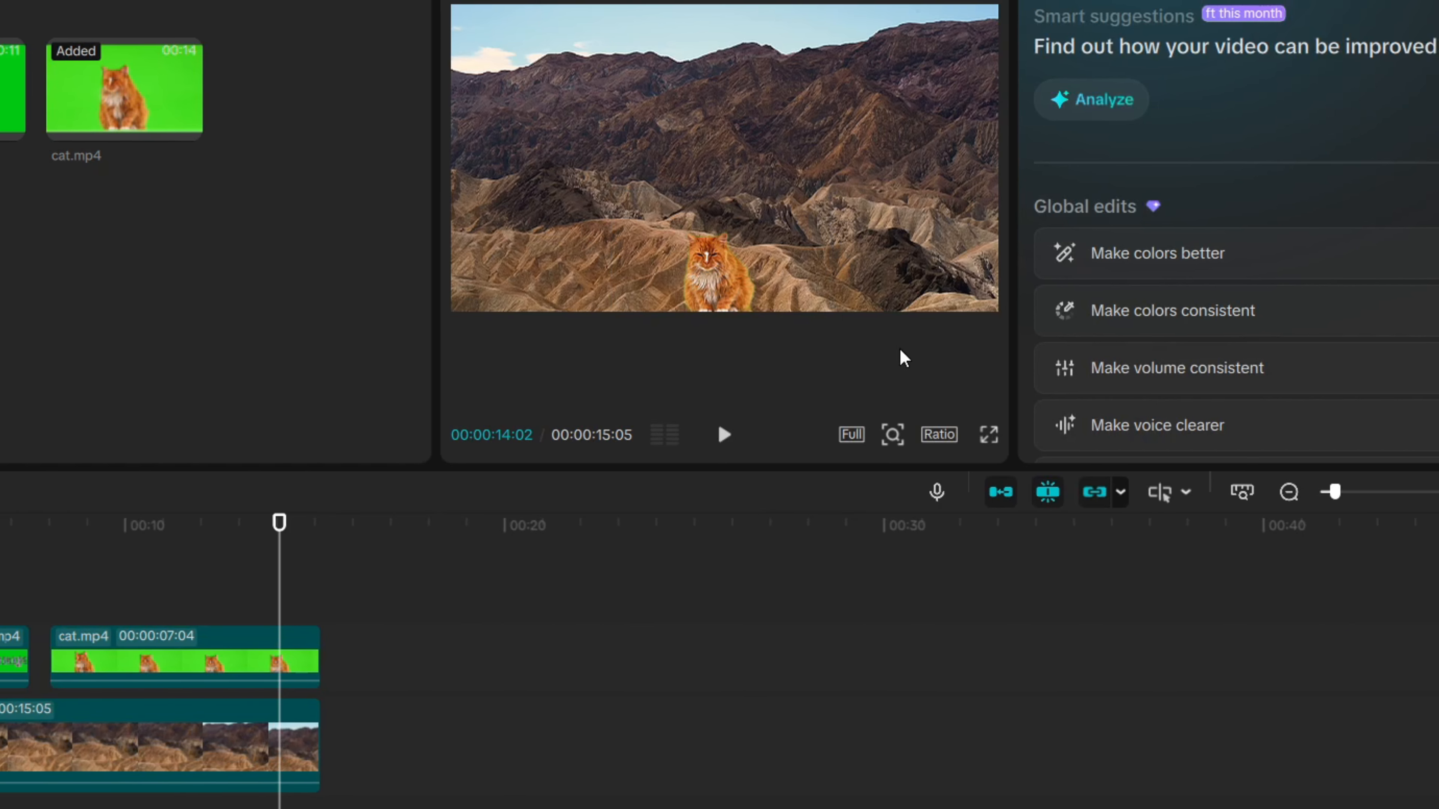